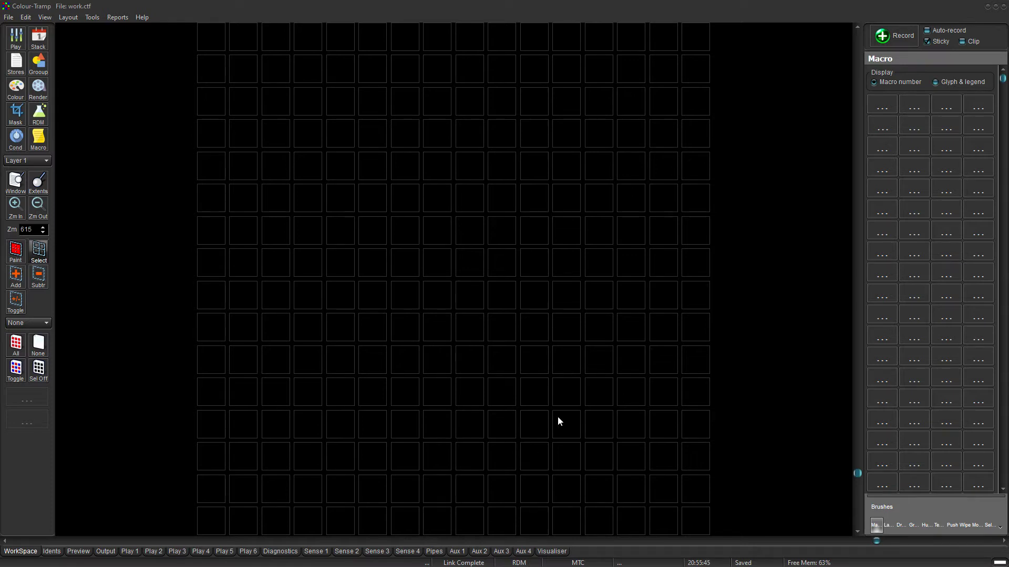
# Set the Art-Net network interface card to host address 2.0.1.2 (netmask 255.0.0.0).
pyautogui.click(92, 16)
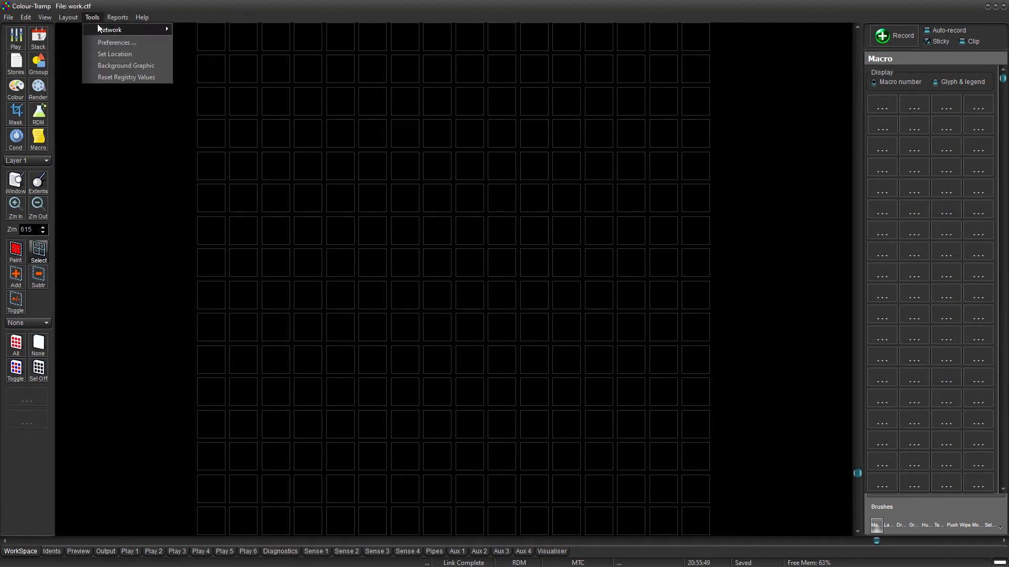
pyautogui.moveTo(100, 31)
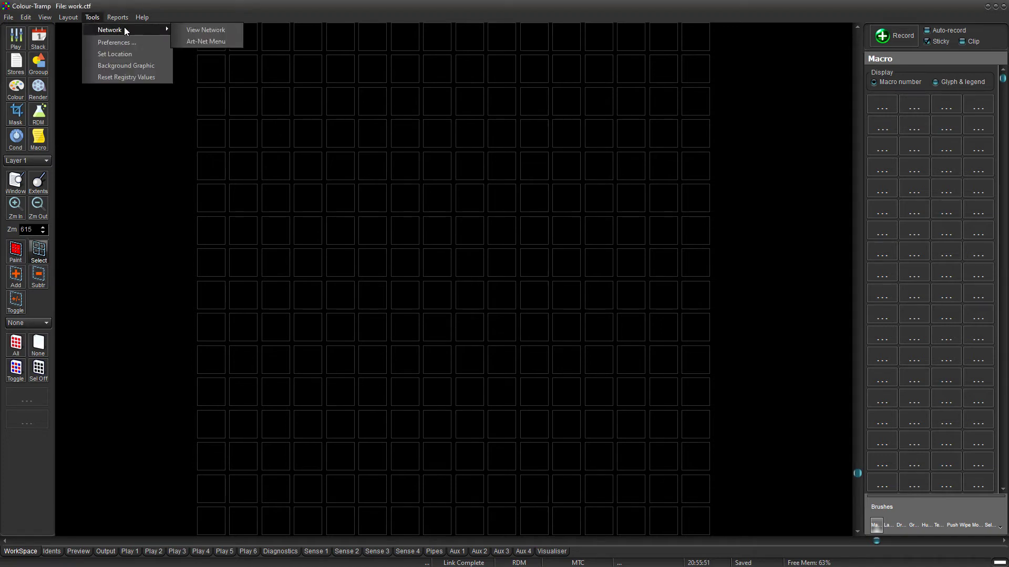
pyautogui.click(204, 42)
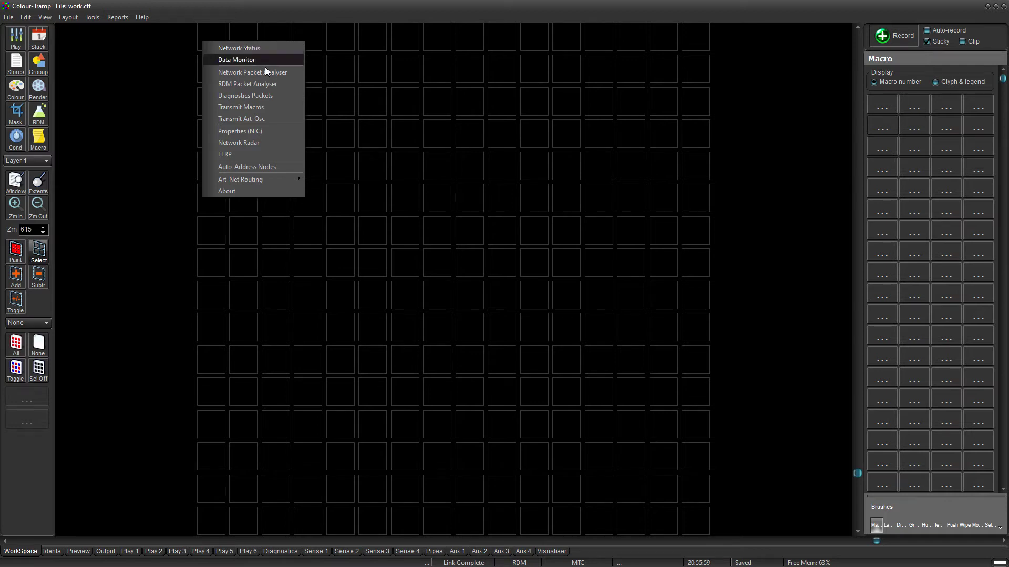
pyautogui.click(237, 131)
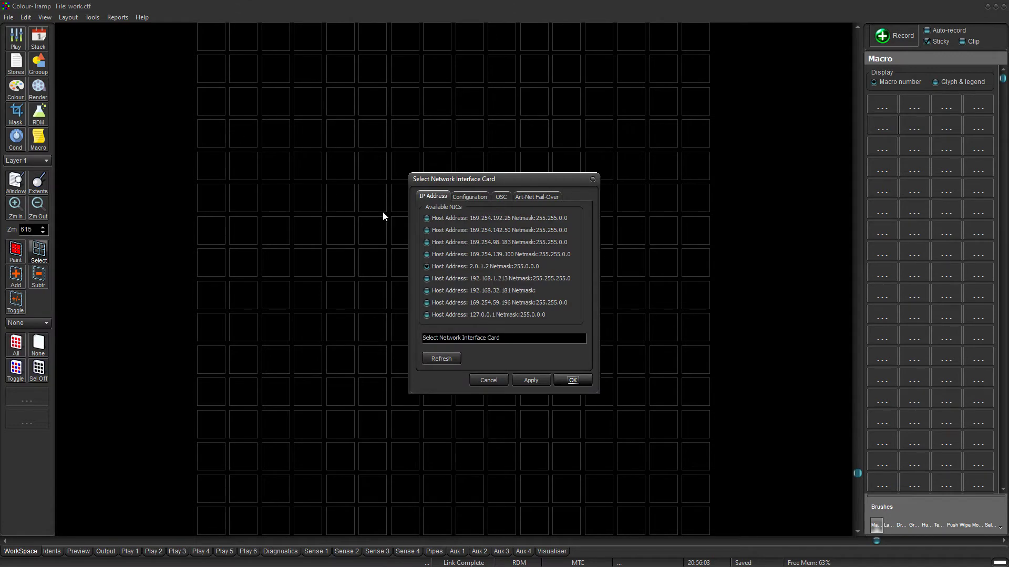
pyautogui.click(465, 267)
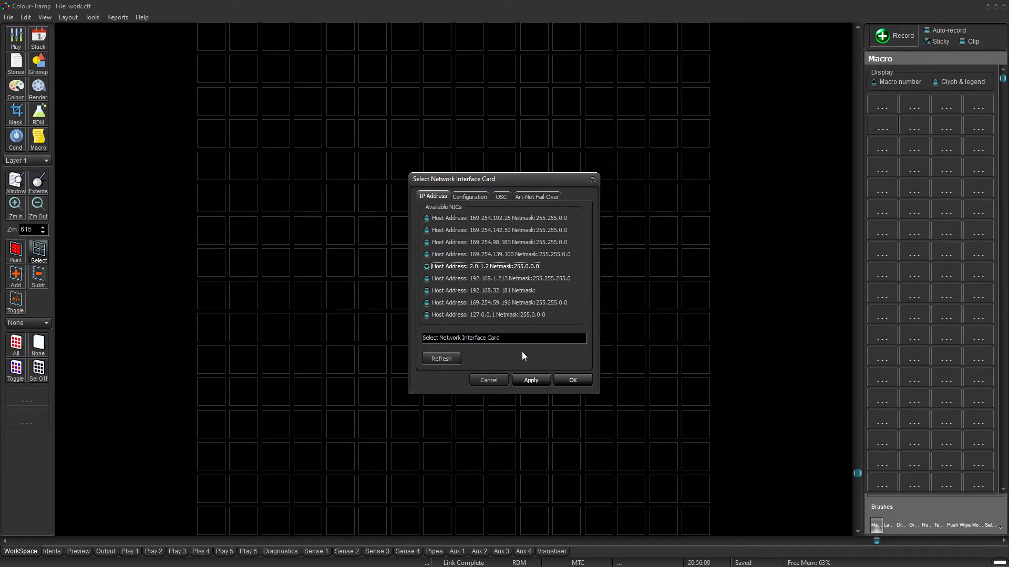
pyautogui.click(568, 381)
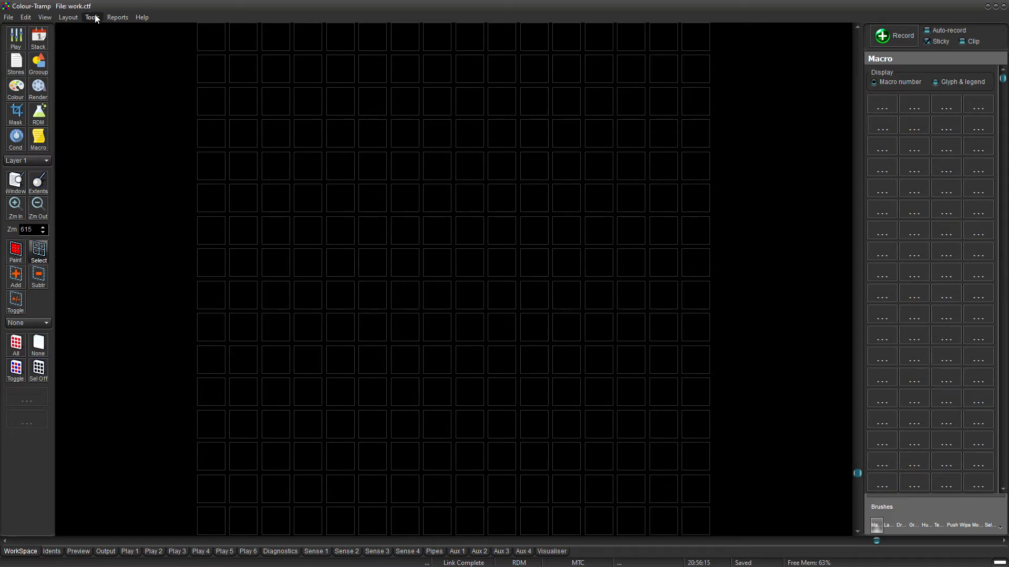
pyautogui.click(92, 17)
# Open the Node List and expand netLynx quad > I/O Ports > Dmx Output 2 > Rdm Devices.
pyautogui.moveTo(102, 30)
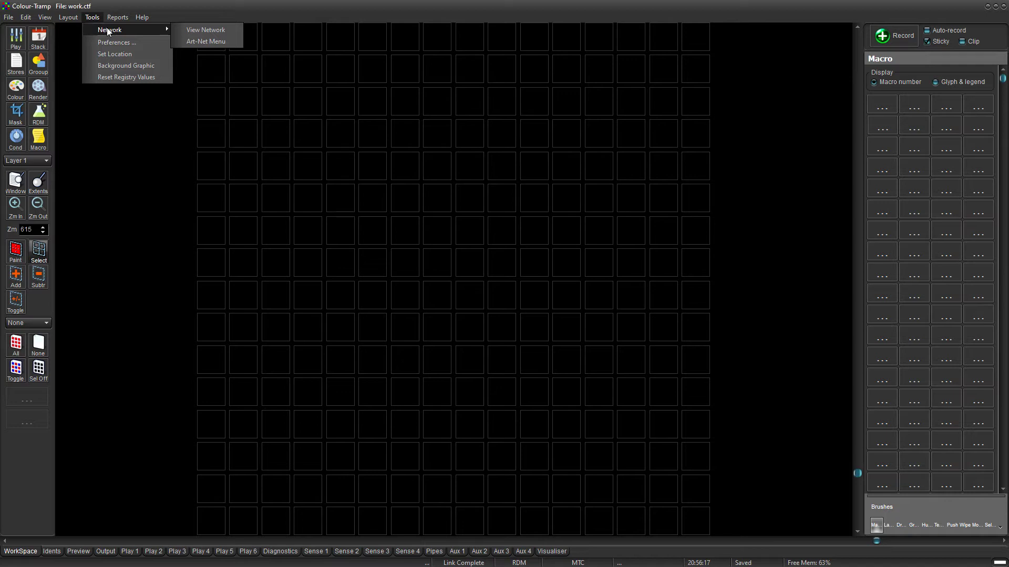
pyautogui.click(190, 30)
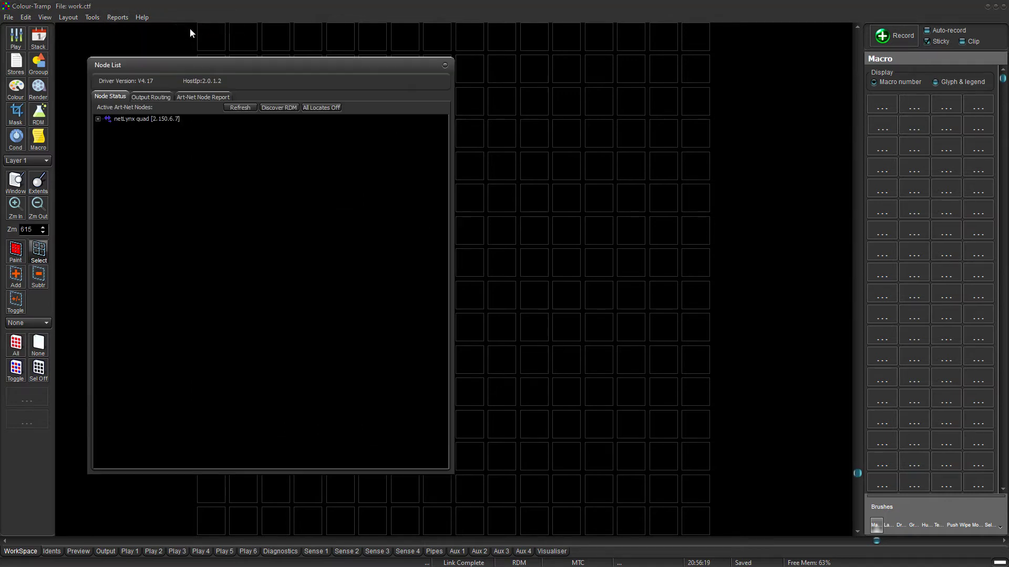
pyautogui.moveTo(244, 66); pyautogui.dragTo(498, 42)
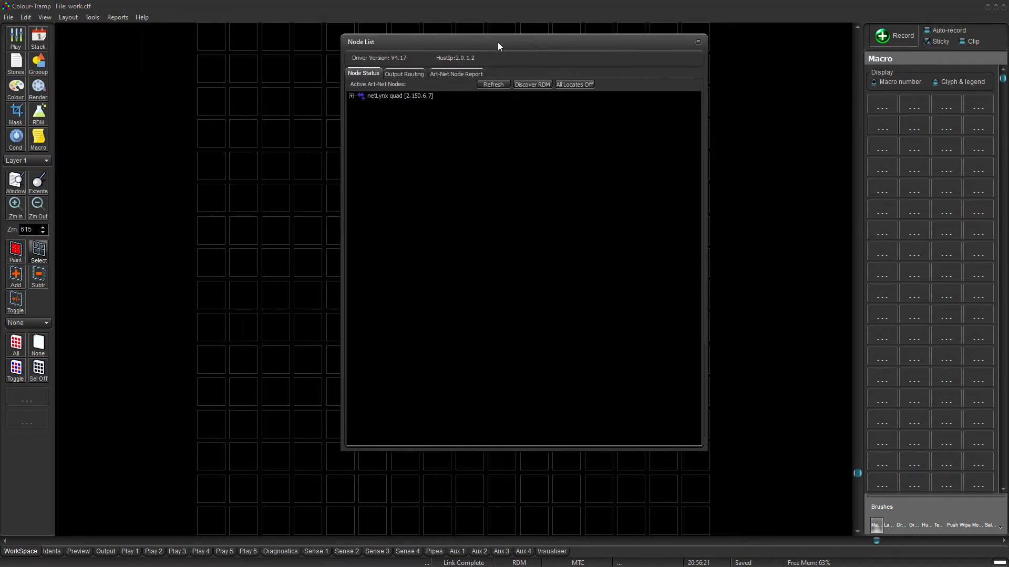
pyautogui.click(351, 96)
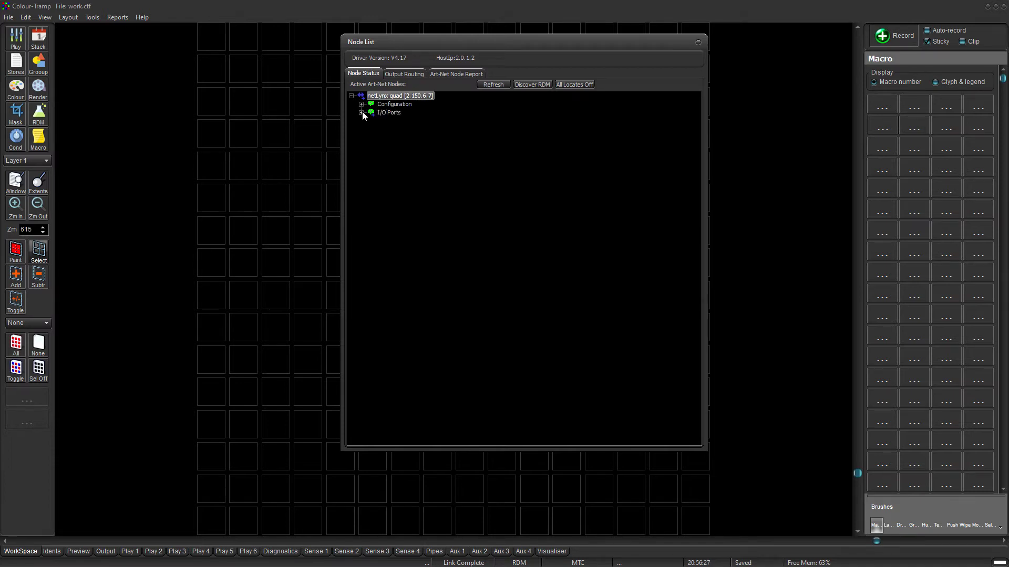
pyautogui.click(361, 112)
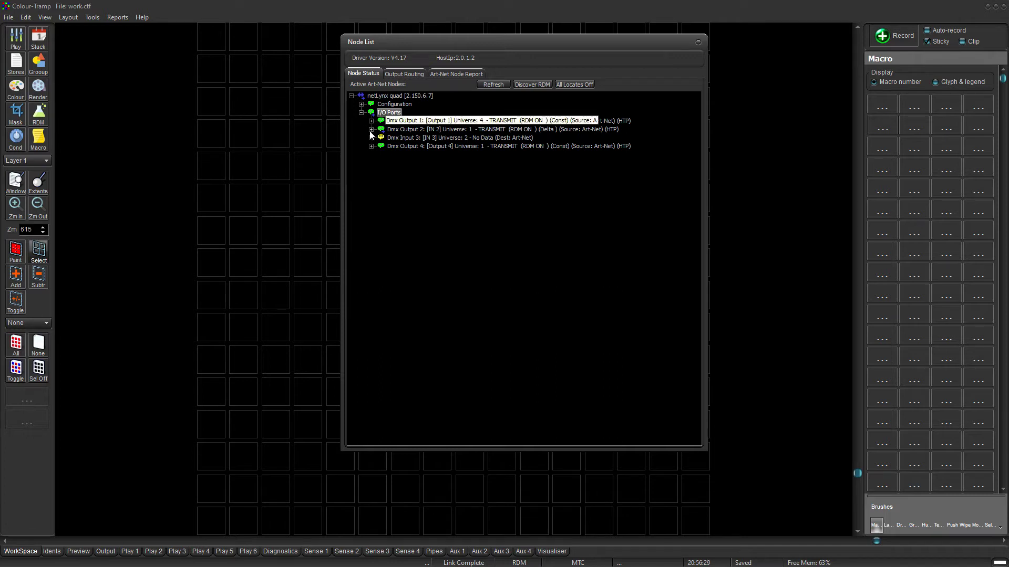
pyautogui.click(371, 130)
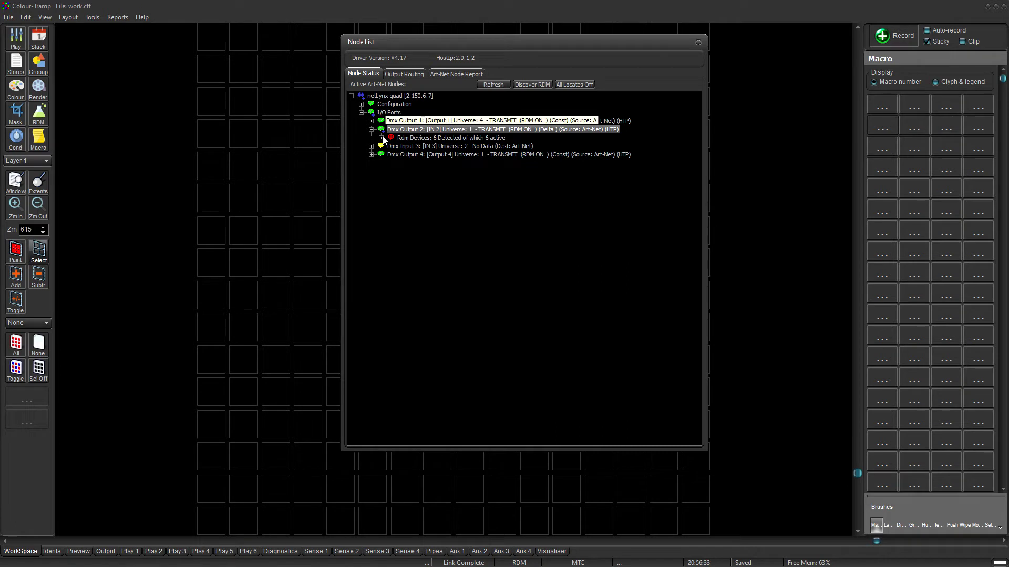
pyautogui.click(381, 138)
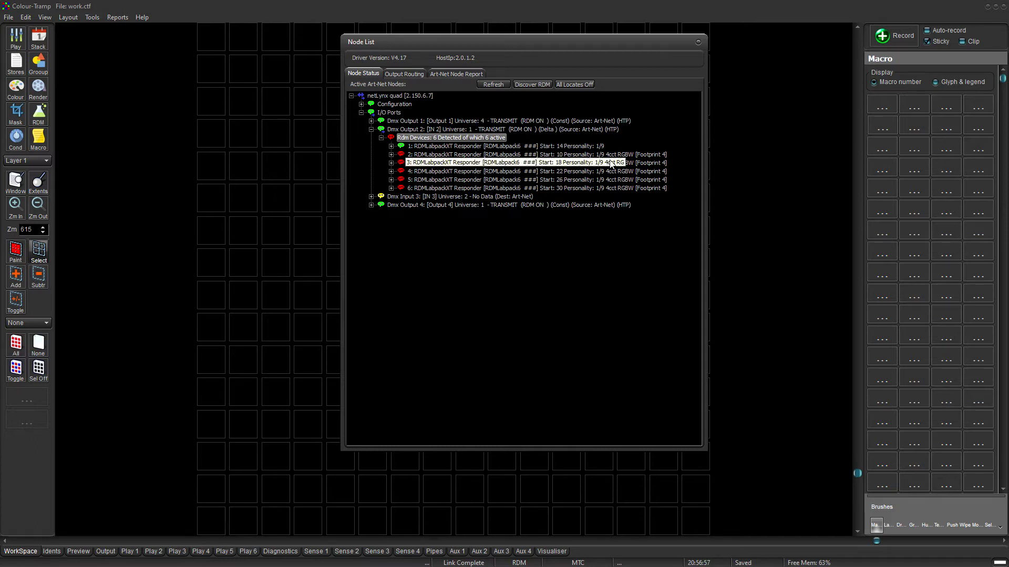
# Inspect RDM device 2's root properties and its eight sensor readings, then close the Node List.
pyautogui.click(391, 155)
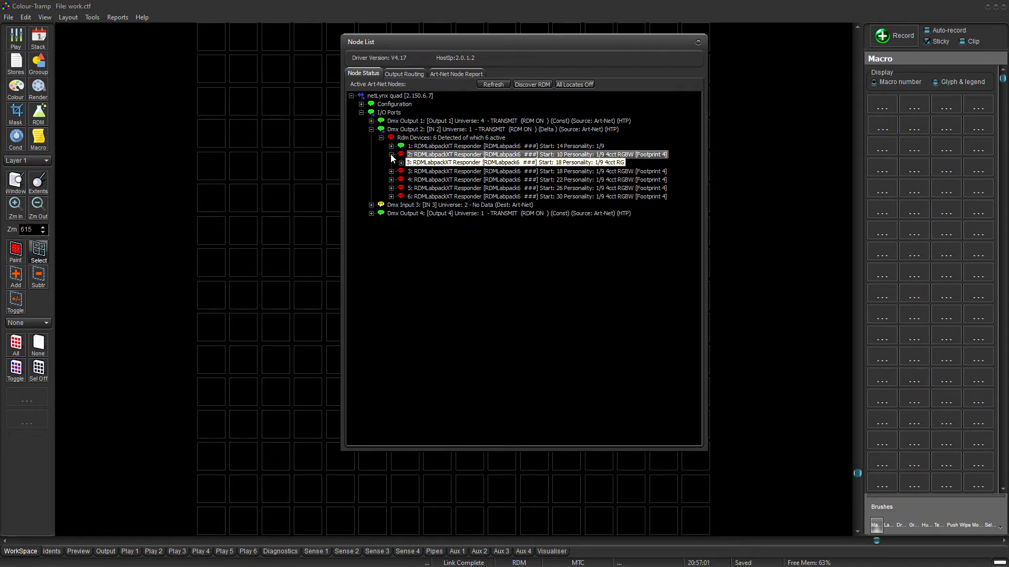
pyautogui.click(401, 162)
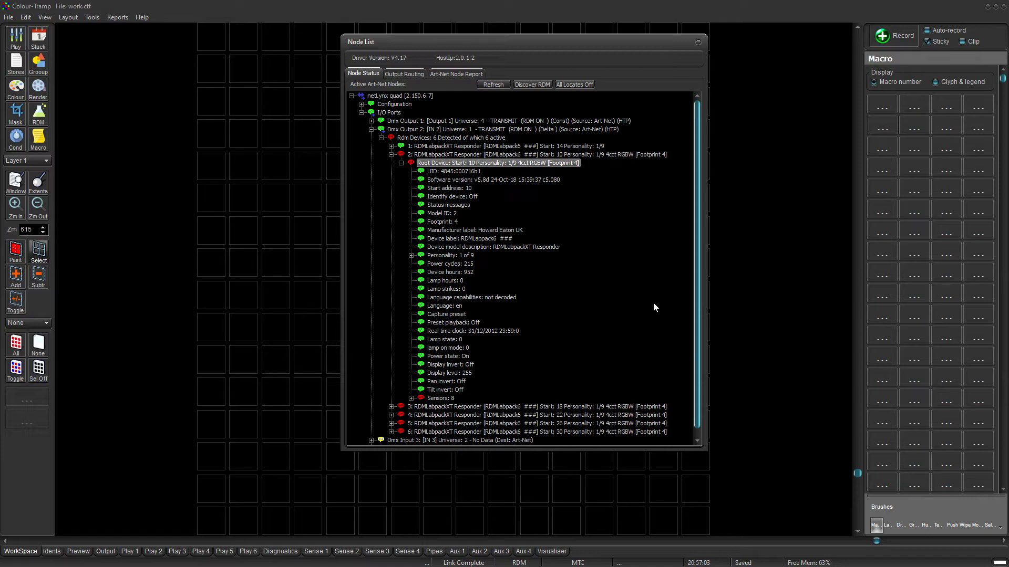
pyautogui.scroll(-1, 654, 304)
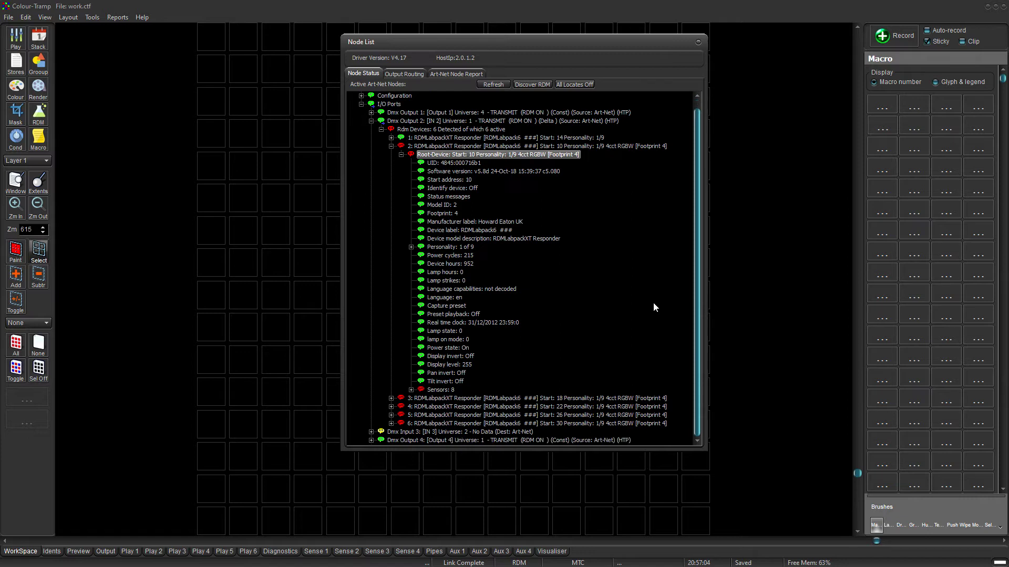
pyautogui.click(412, 389)
pyautogui.scroll(-2, 591, 354)
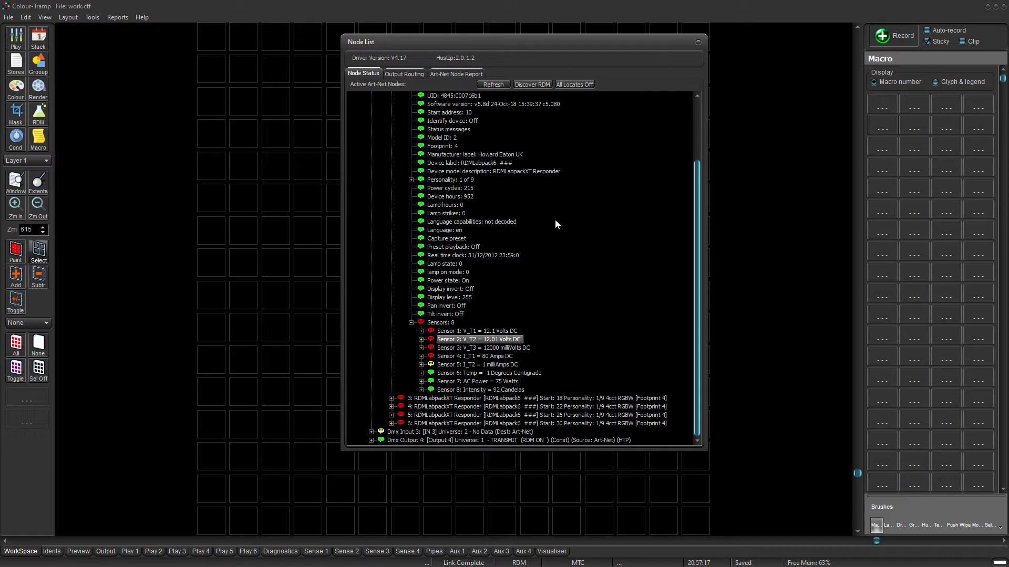
pyautogui.click(698, 43)
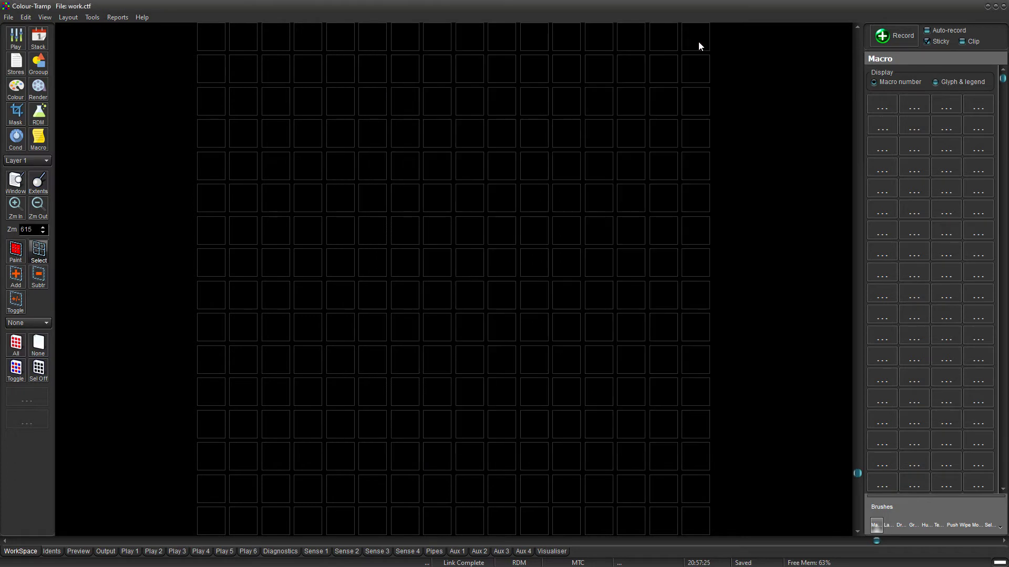
# Start the Rectangular array wizard with Column Count 6 and Row Count 1.
pyautogui.click(70, 17)
pyautogui.moveTo(76, 29)
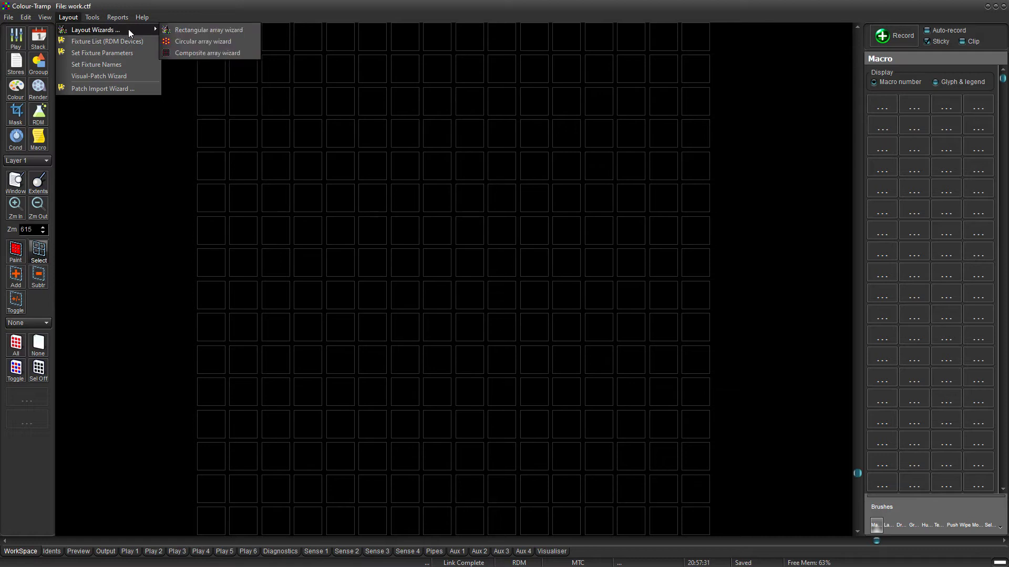
pyautogui.click(181, 31)
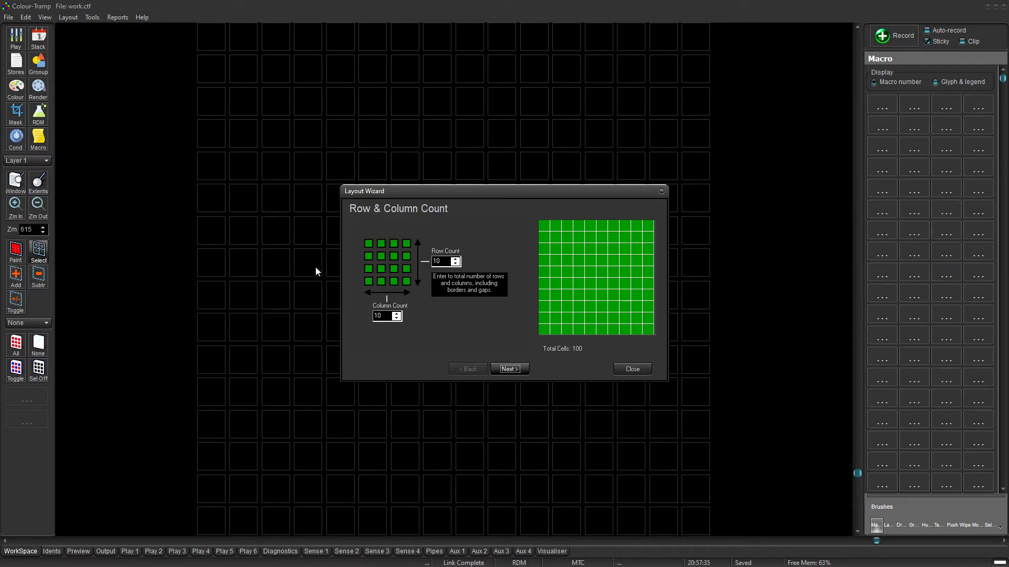
pyautogui.moveTo(387, 316); pyautogui.dragTo(359, 316)
pyautogui.write('6')
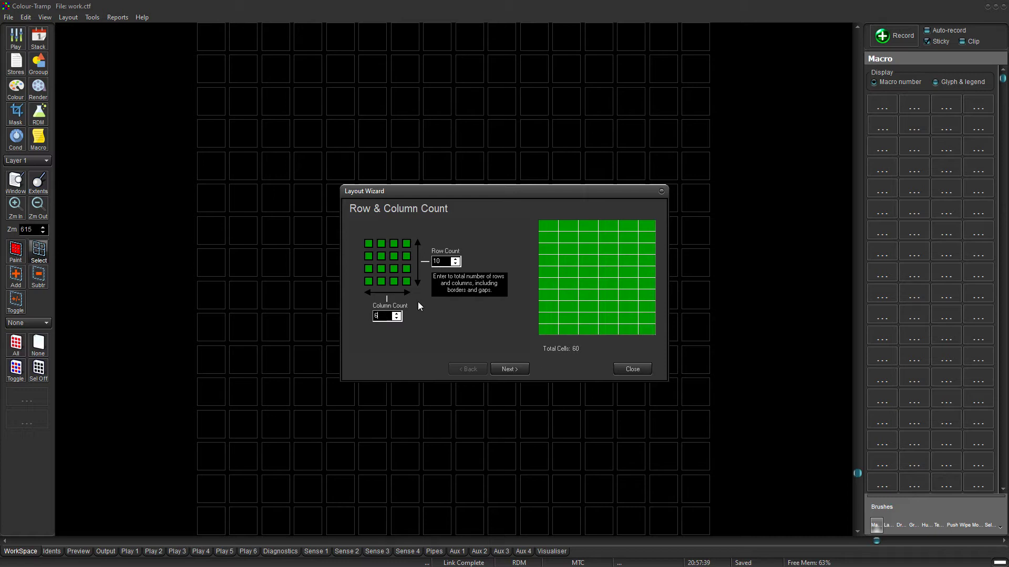
pyautogui.click(445, 261)
pyautogui.press('BackSpace')
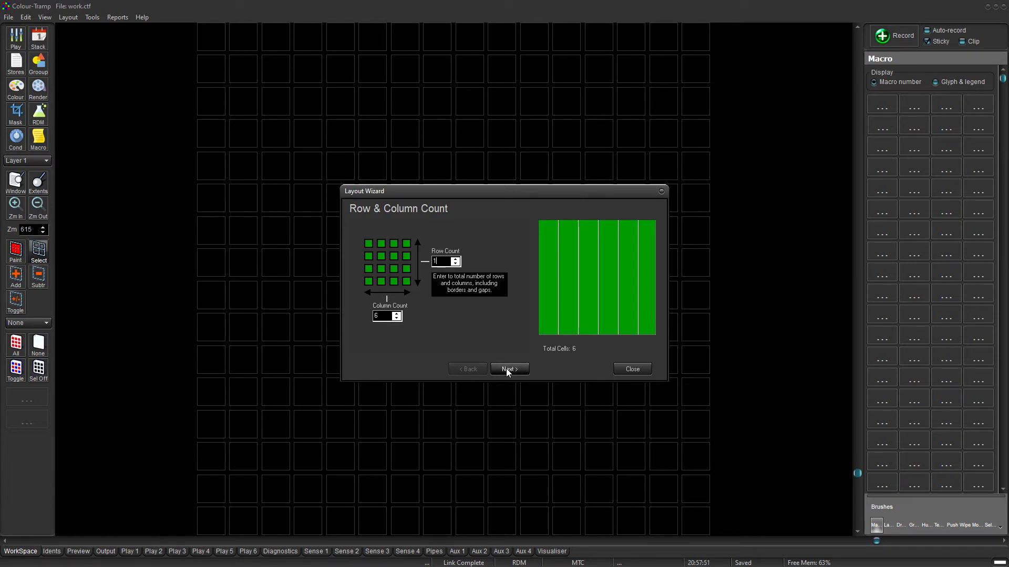
# Step through the remaining wizard pages, apply the six-cell row to the layout, and close the wizard.
pyautogui.click(508, 370)
pyautogui.click(508, 370)
pyautogui.click(507, 369)
pyautogui.click(507, 370)
pyautogui.click(507, 370)
pyautogui.click(507, 370)
pyautogui.click(507, 370)
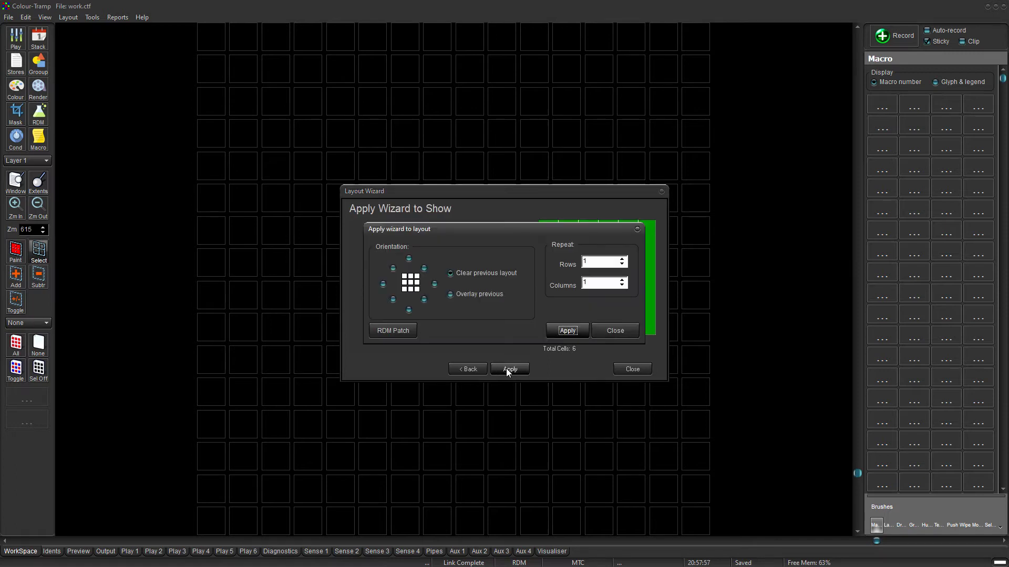
pyautogui.click(565, 332)
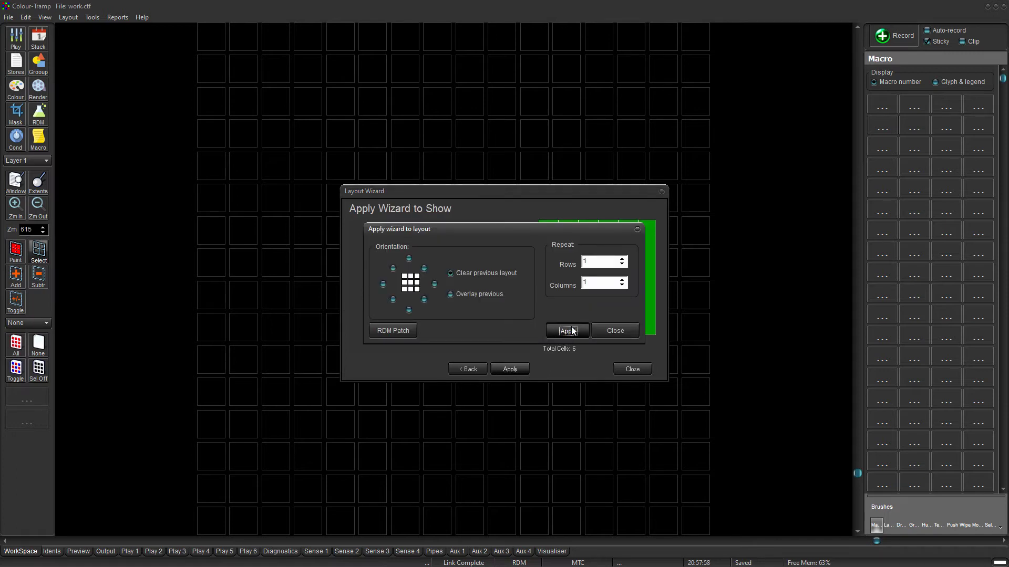
pyautogui.click(614, 329)
pyautogui.click(633, 370)
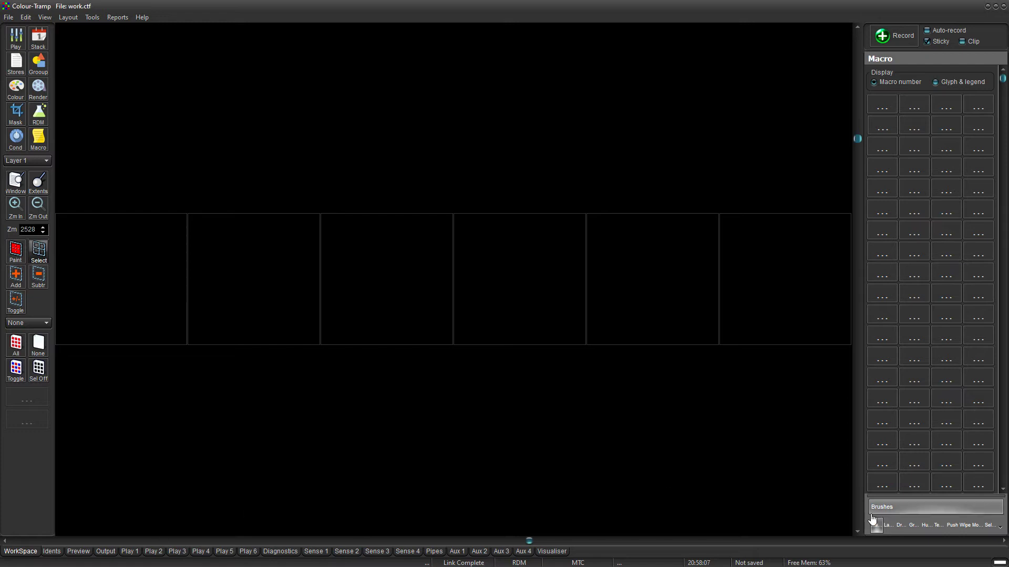
# Select the six cells and stretch them upward to nearly full workspace height, then return to the Macro panel.
pyautogui.click(887, 526)
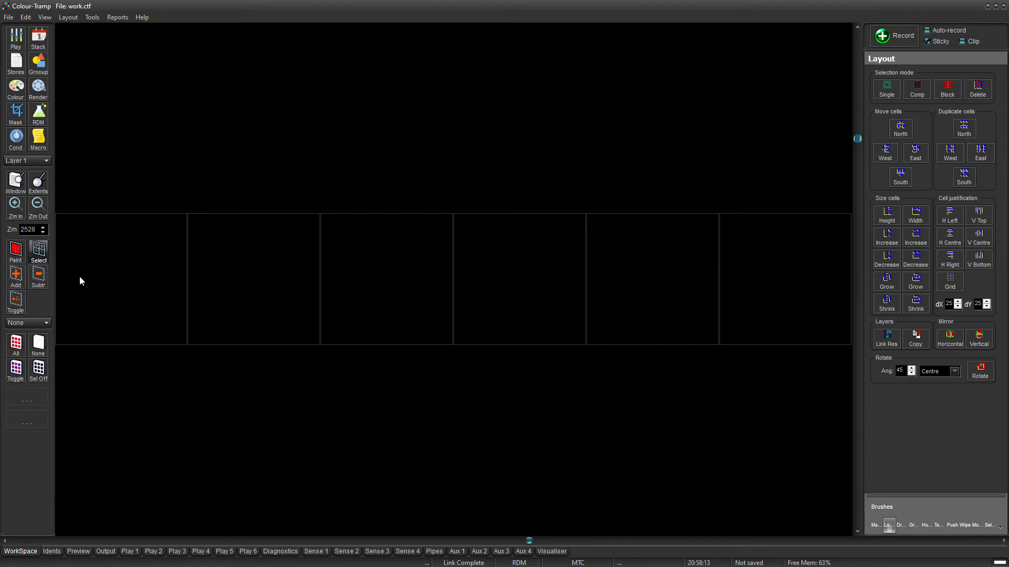
pyautogui.moveTo(120, 282); pyautogui.dragTo(799, 256)
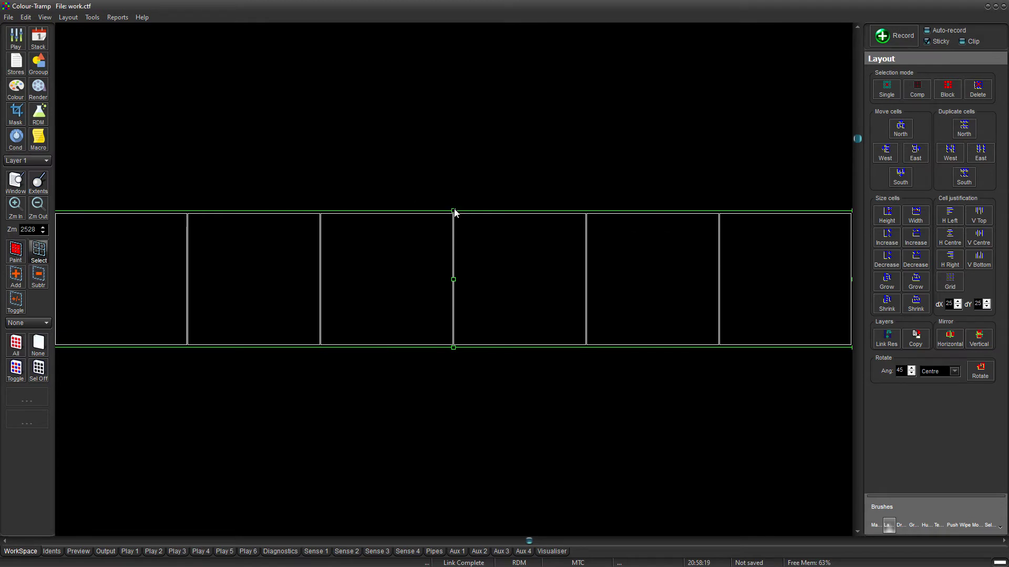
pyautogui.moveTo(453, 210); pyautogui.dragTo(440, 45)
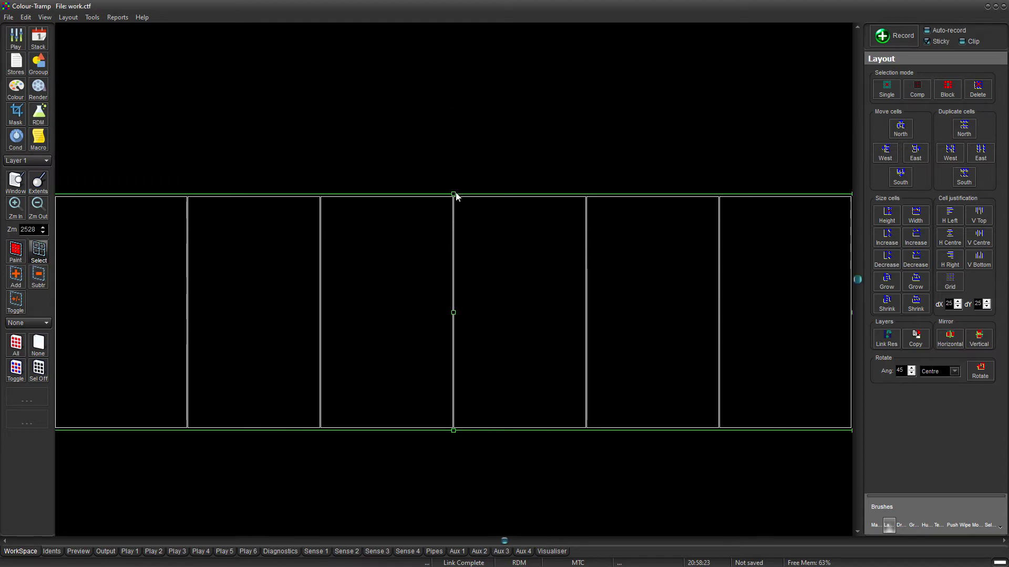
pyautogui.moveTo(452, 192); pyautogui.dragTo(464, 45)
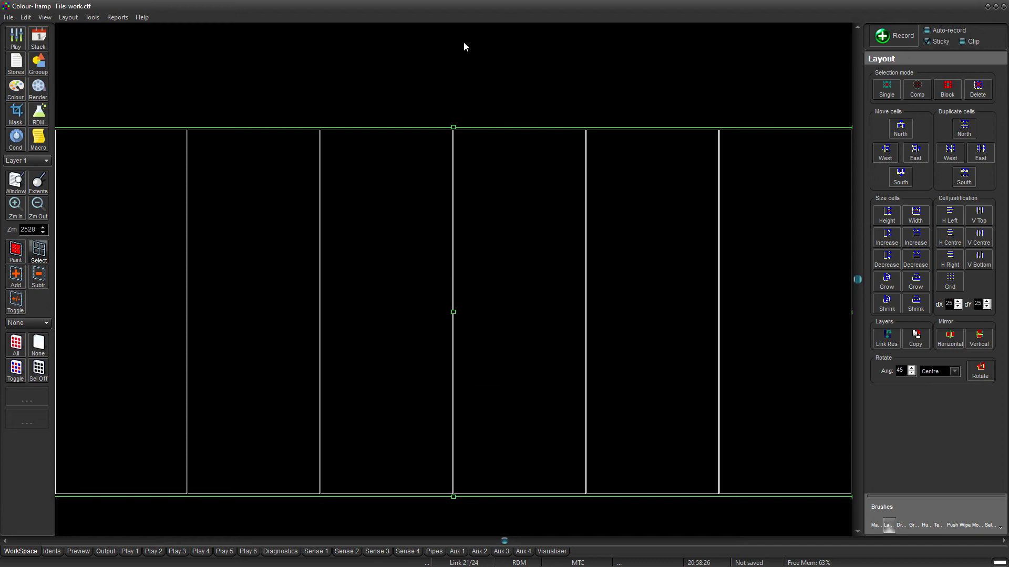
pyautogui.moveTo(452, 127); pyautogui.dragTo(462, 61)
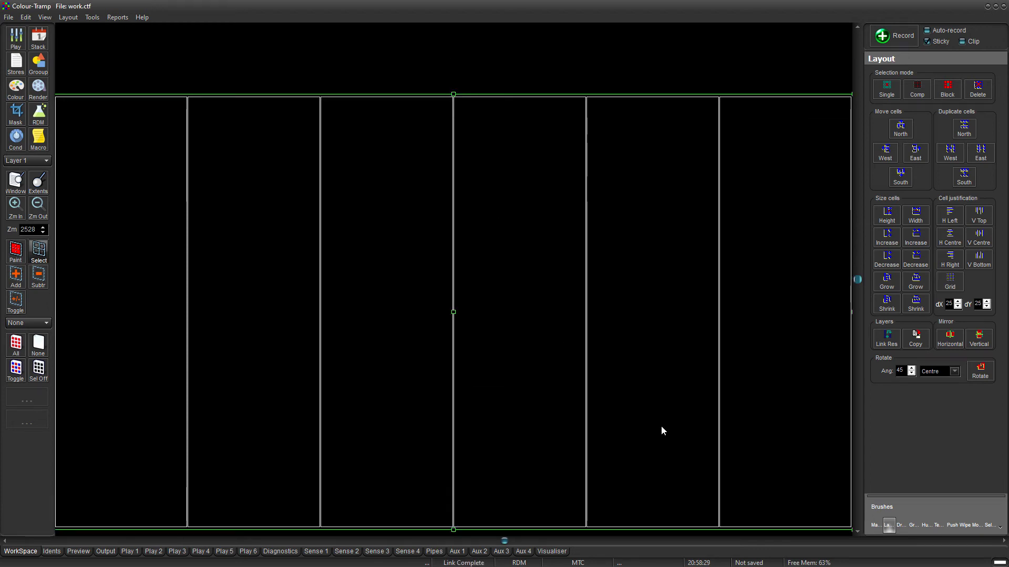
pyautogui.click(875, 525)
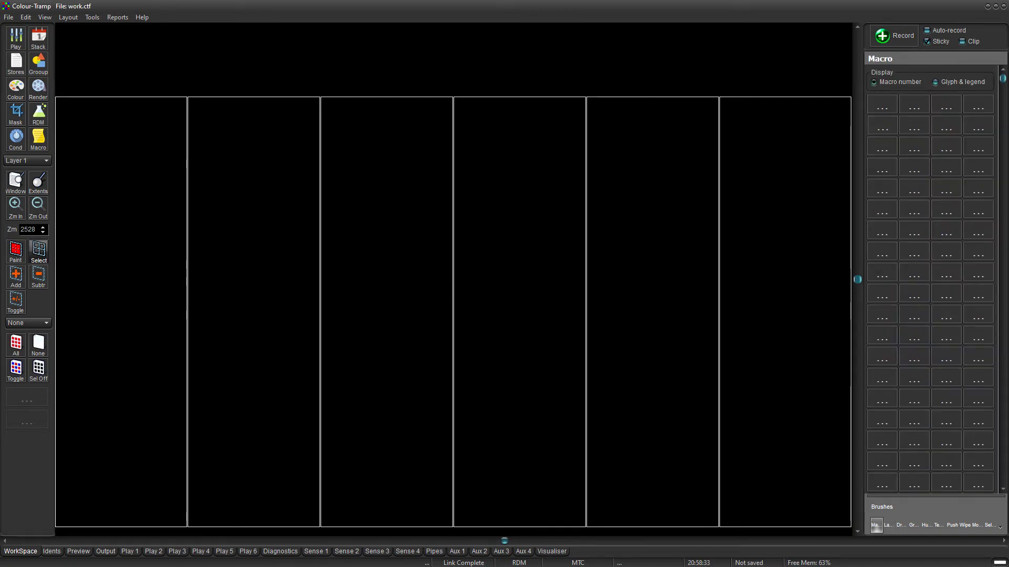
# Show the Diagnostics tab so cells 1–6 each read No Patch and Not RDM capable.
pyautogui.click(276, 551)
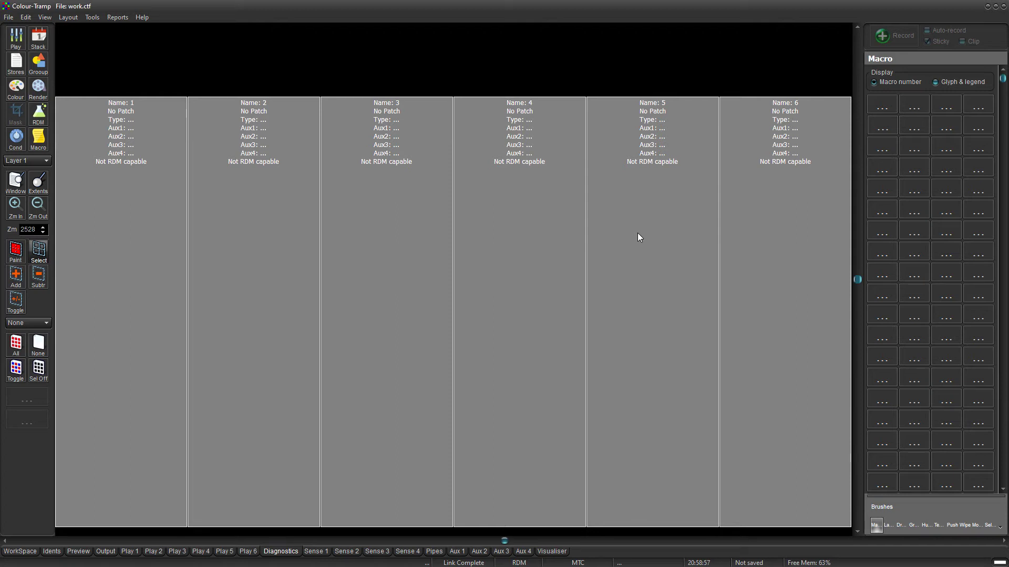
pyautogui.click(69, 18)
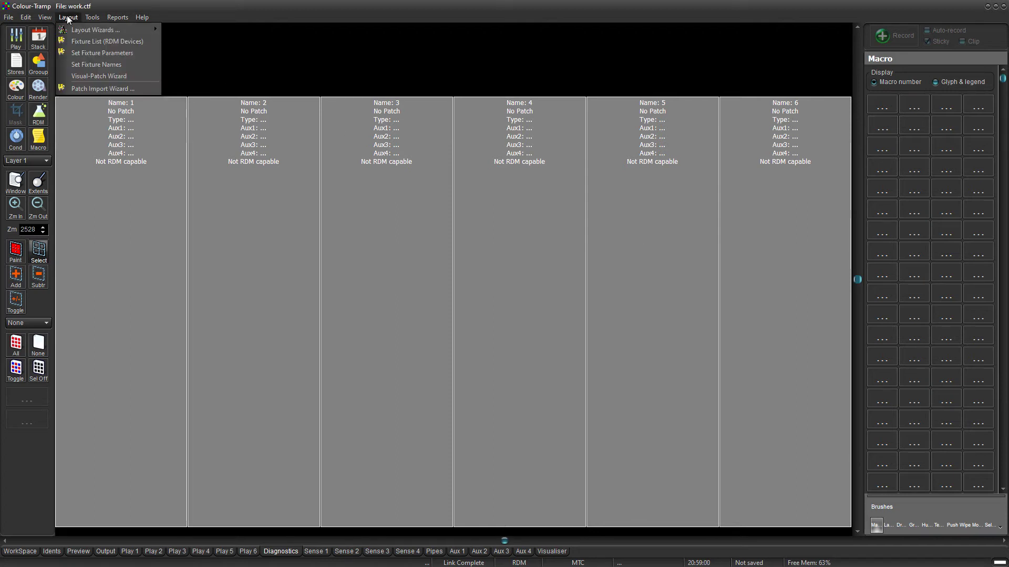
# Open the RDM Fixture List, move it clear of the cells, and select the Start:14 fixture.
pyautogui.click(79, 44)
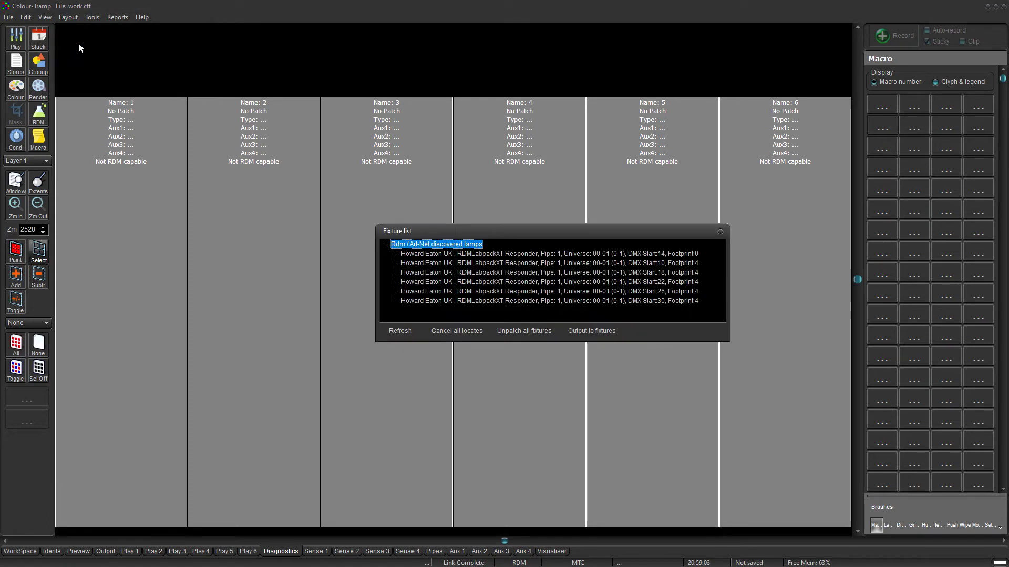
pyautogui.moveTo(493, 230); pyautogui.dragTo(677, 336)
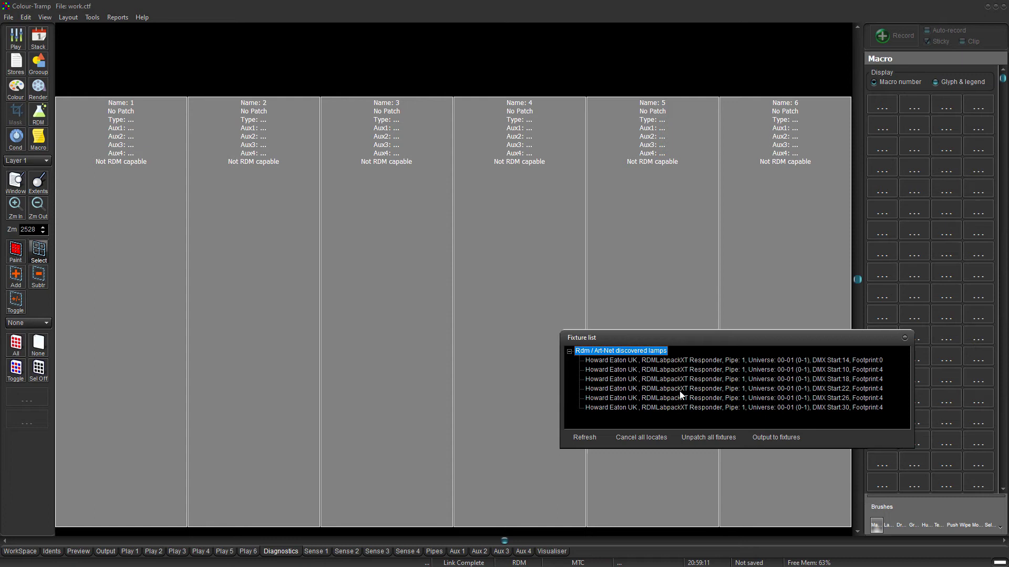
pyautogui.click(673, 362)
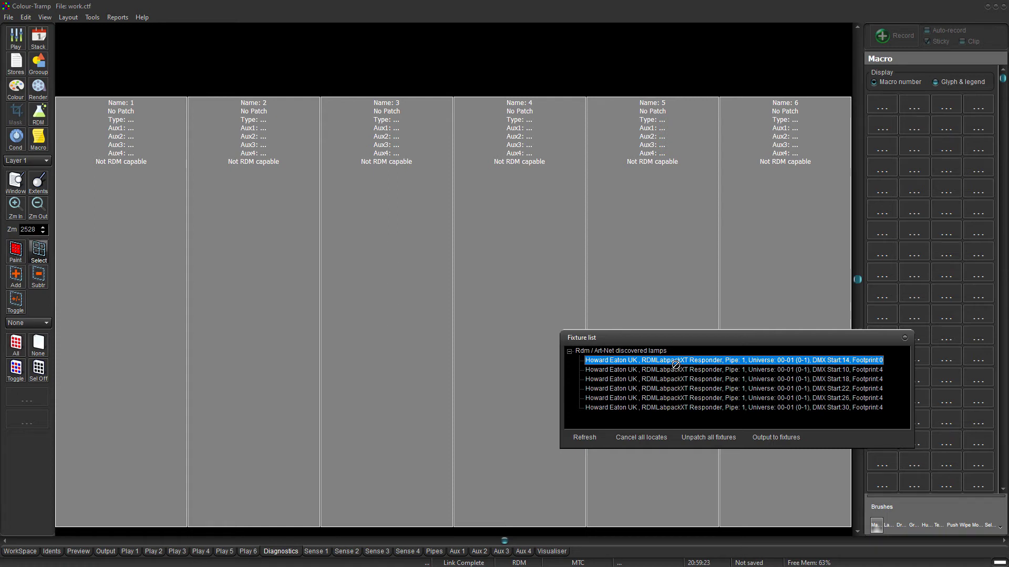
pyautogui.click(673, 371)
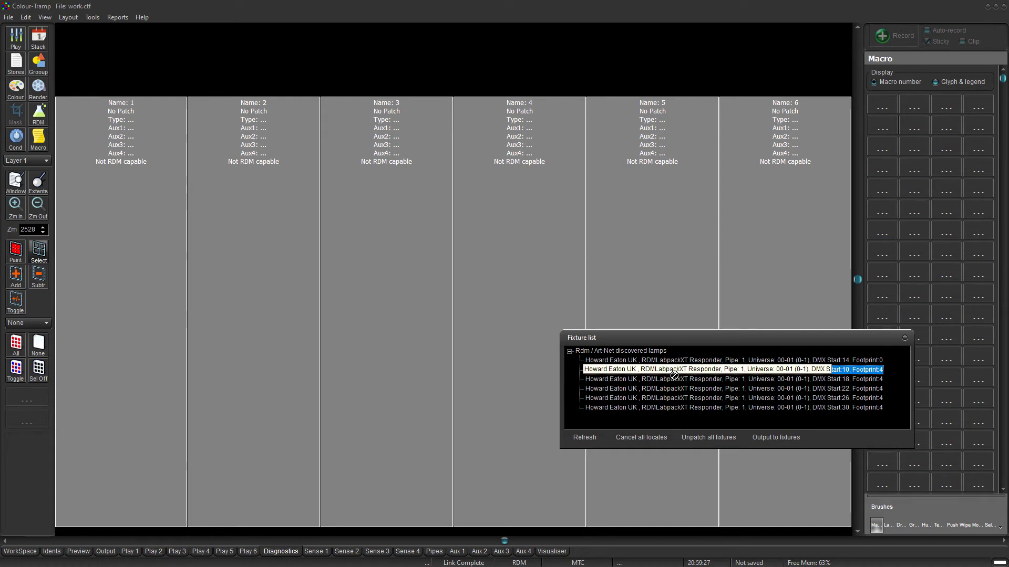
pyautogui.click(670, 361)
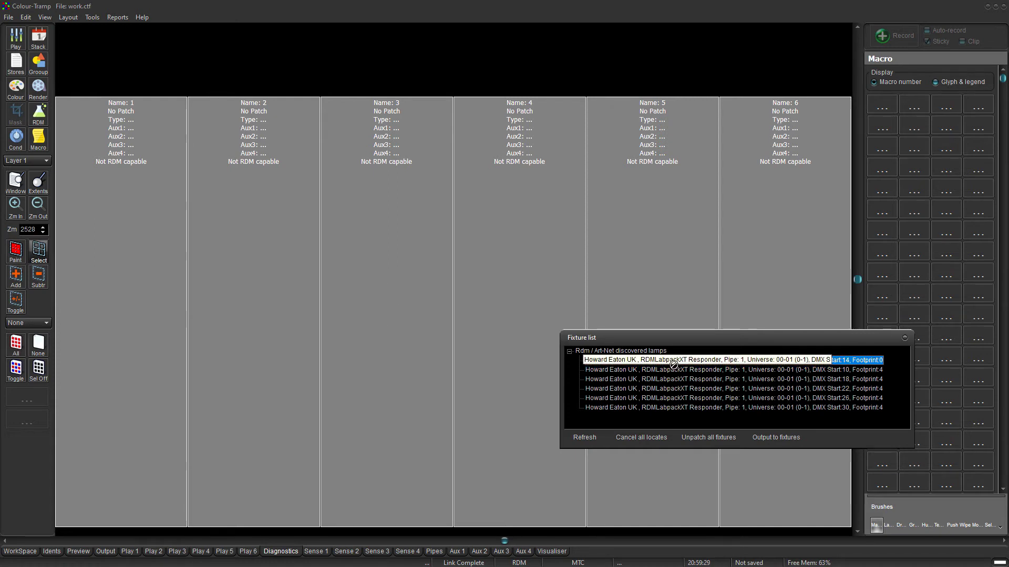
# Patch the Start 14, 10, 18, 22 and 26 fixtures onto cells 1–5, then close the list.
pyautogui.moveTo(73, 290); pyautogui.dragTo(74, 291)
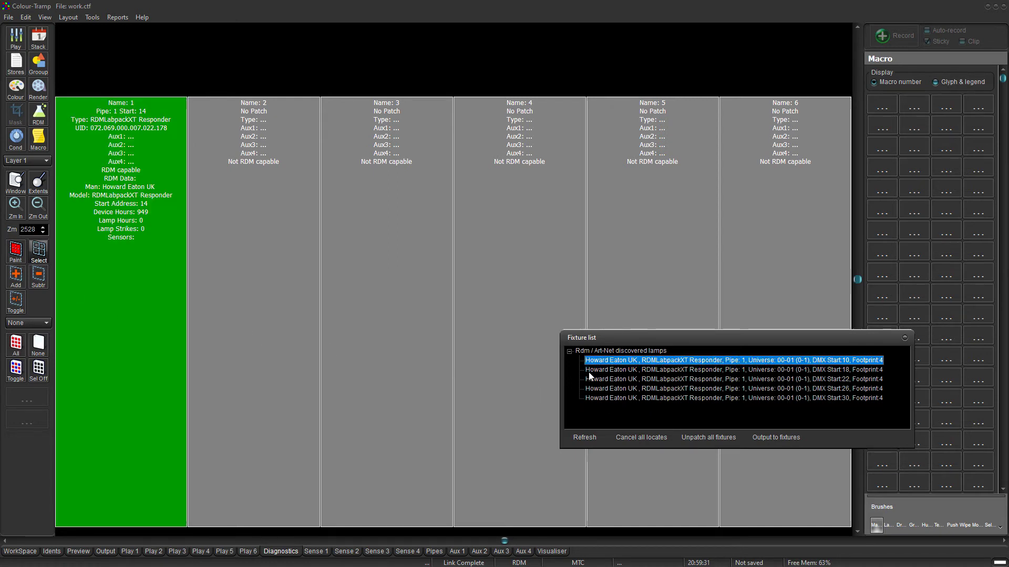
pyautogui.moveTo(623, 363); pyautogui.dragTo(443, 353)
pyautogui.moveTo(241, 326); pyautogui.dragTo(242, 325)
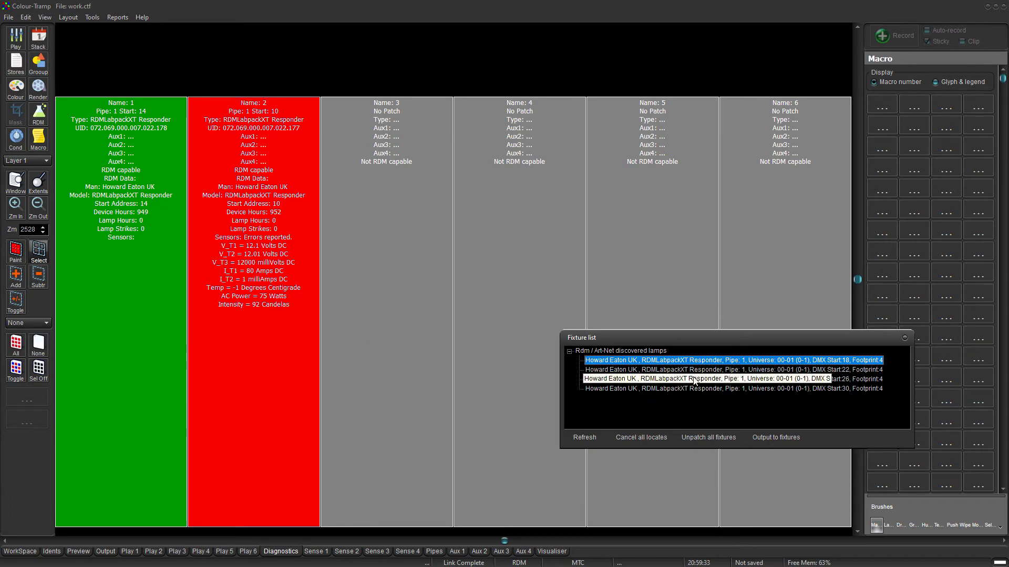
pyautogui.moveTo(411, 342); pyautogui.dragTo(366, 349)
pyautogui.moveTo(712, 362); pyautogui.dragTo(518, 333)
pyautogui.moveTo(677, 362); pyautogui.dragTo(799, 225)
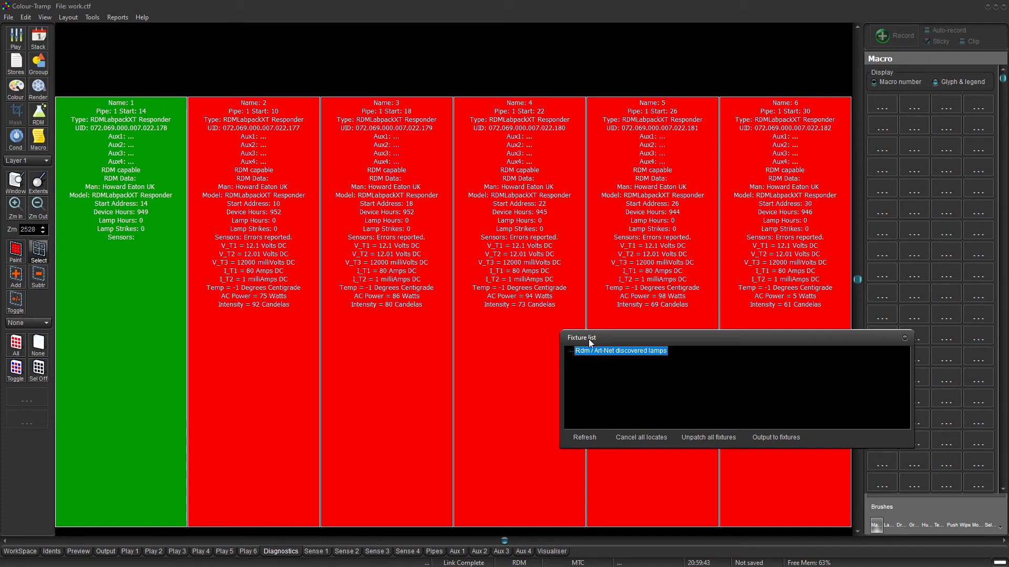
pyautogui.click(904, 338)
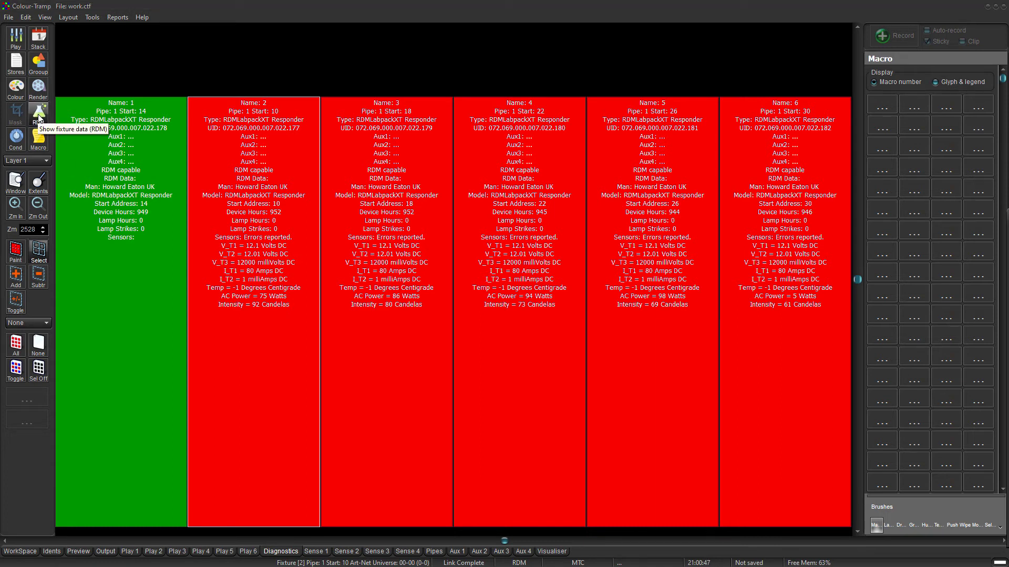
# Review fixture 2's sensor readings in a widened RDM View, then bring up fixture 4's RDM details.
pyautogui.moveTo(893, 216); pyautogui.dragTo(924, 165)
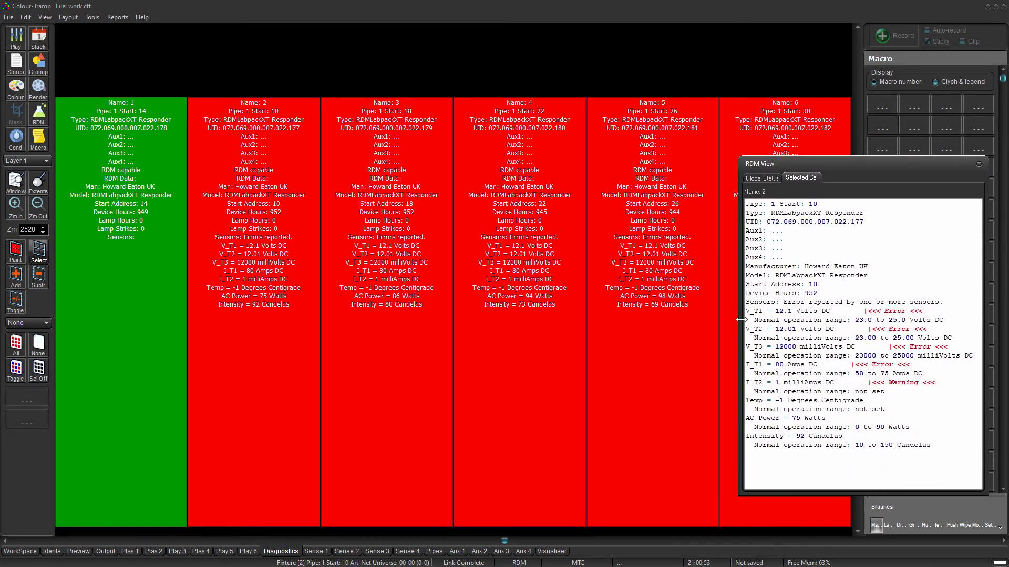
pyautogui.moveTo(739, 322); pyautogui.dragTo(680, 334)
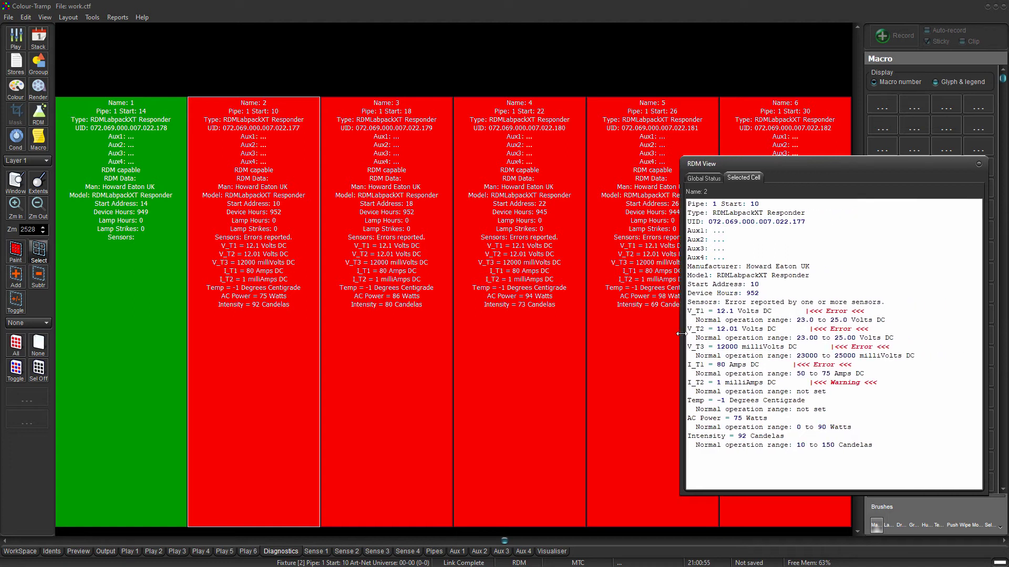
pyautogui.click(515, 272)
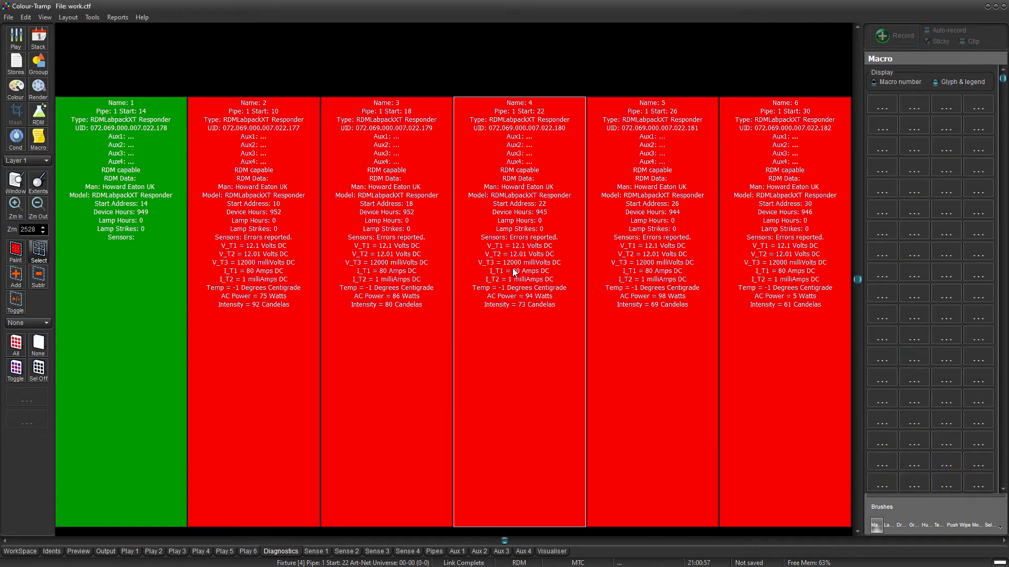
pyautogui.click(37, 119)
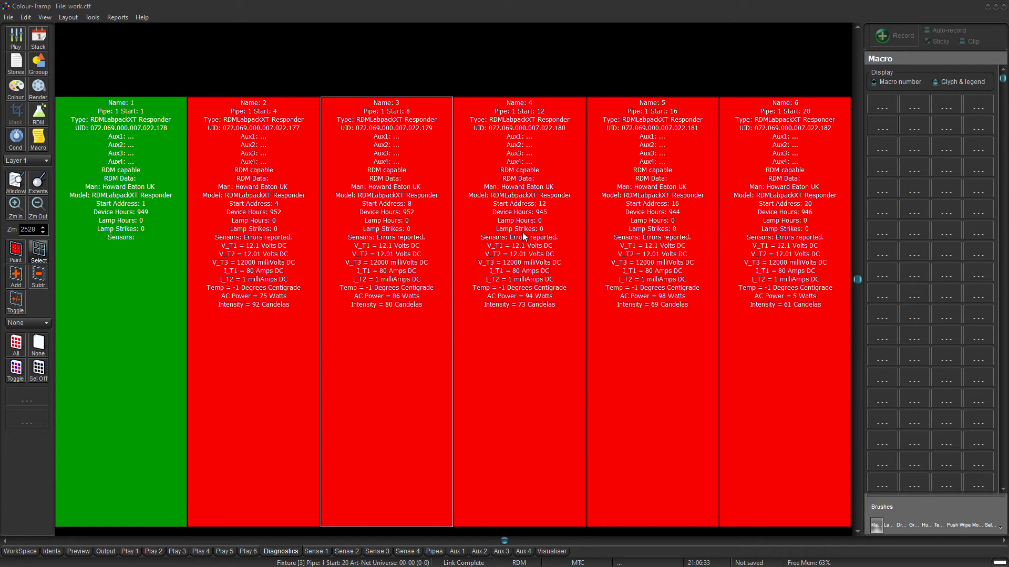
# Repatch cell 3 from DMX start address 8 to 10 through its Patch Fixture properties.
pyautogui.rightClick(395, 200)
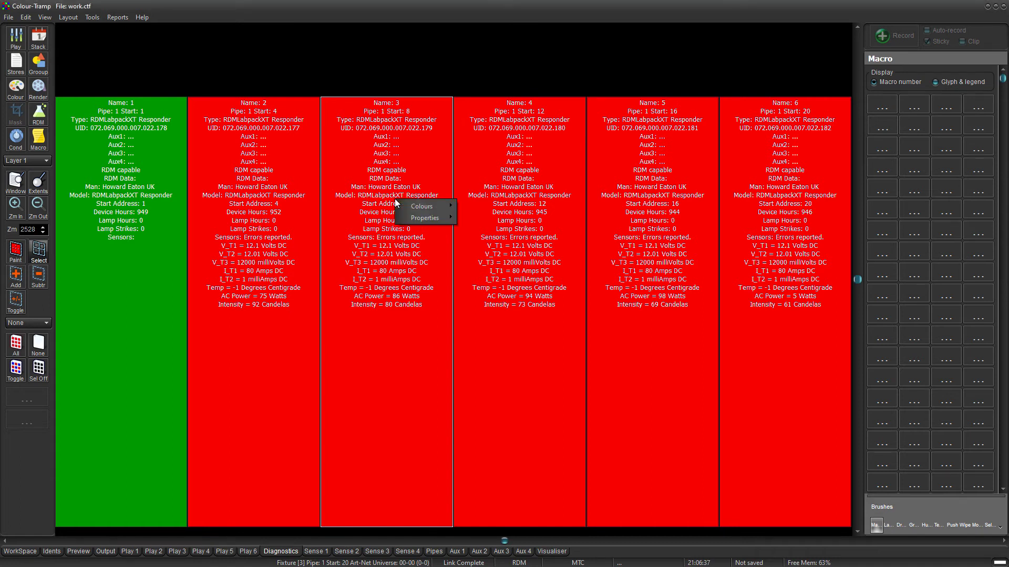
pyautogui.moveTo(418, 219)
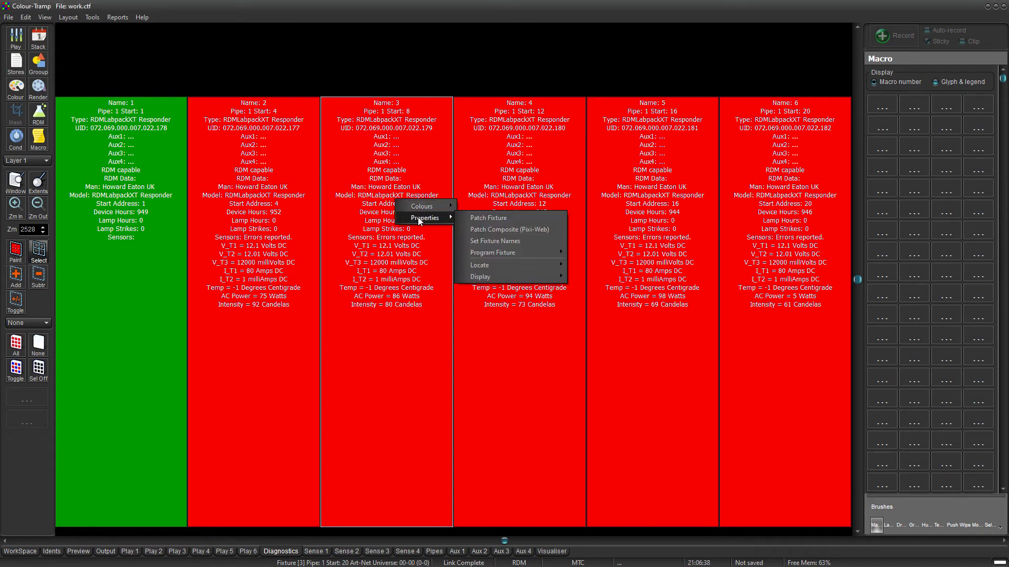
pyautogui.click(477, 219)
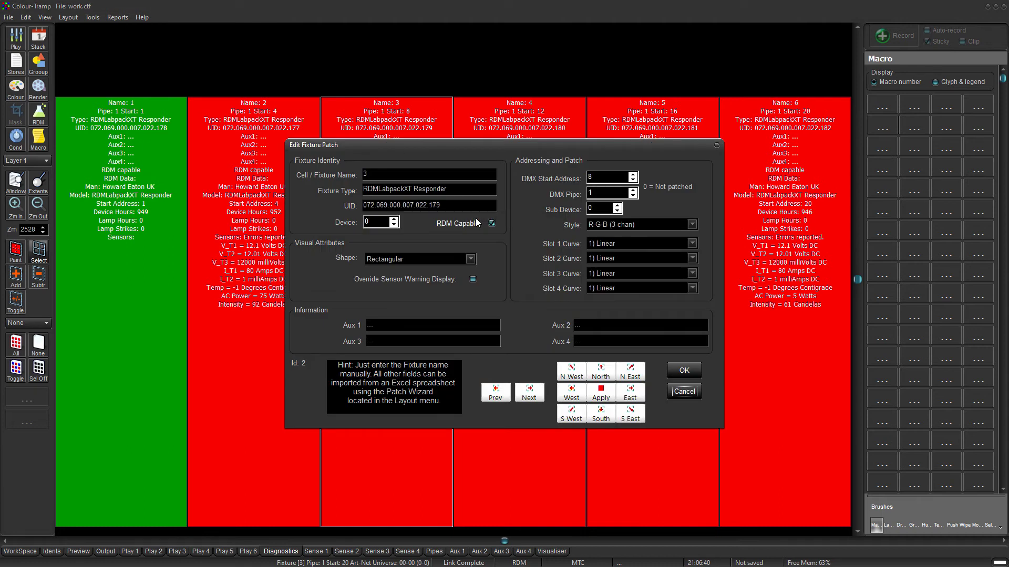
pyautogui.click(633, 175)
pyautogui.click(633, 175)
pyautogui.click(681, 374)
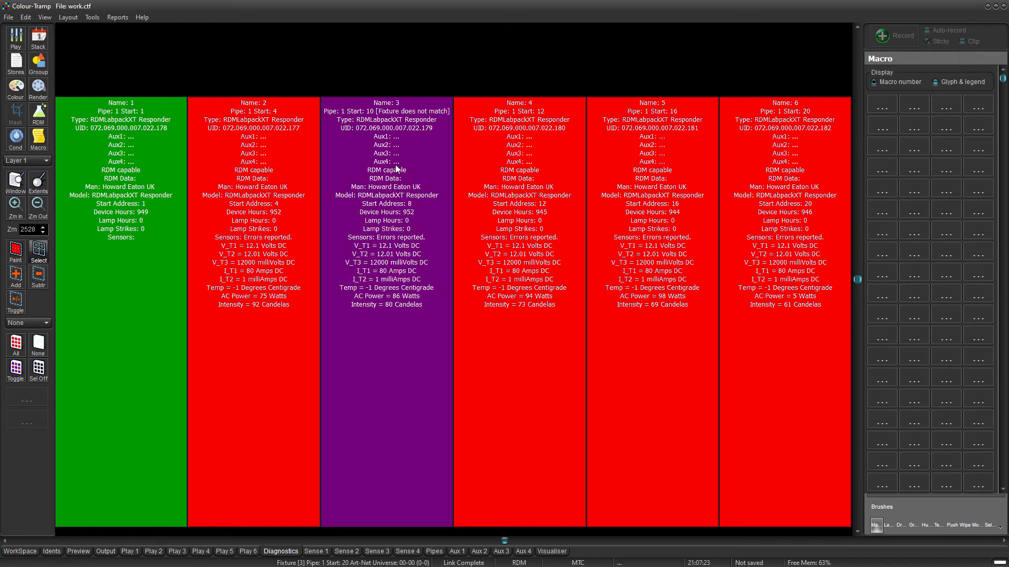
# Apply bulk fixture parameters: name Fixture, R-G-B (3 chan), footprint 3, start Pipe 1 Channel 1.
pyautogui.click(68, 18)
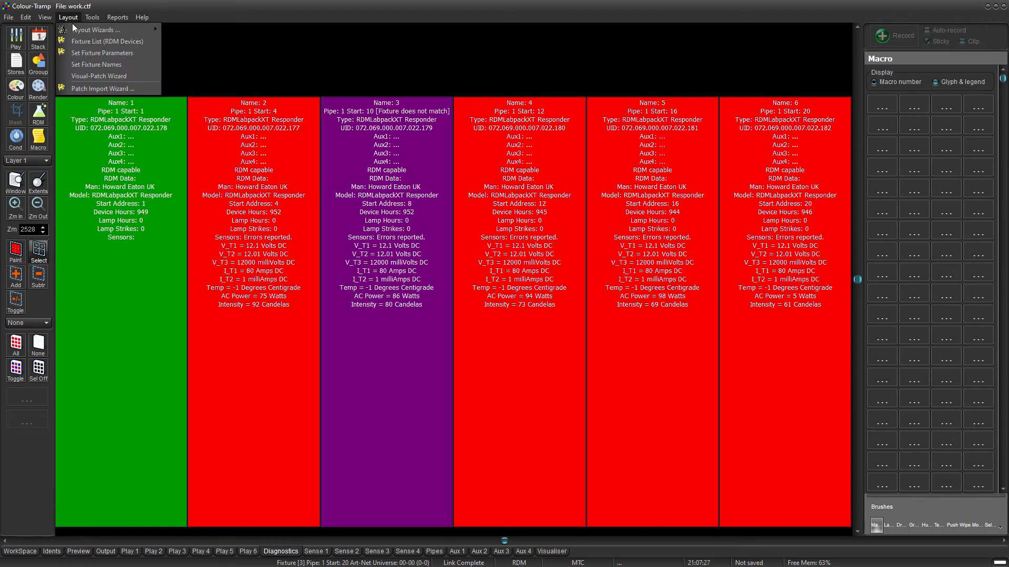
pyautogui.click(80, 53)
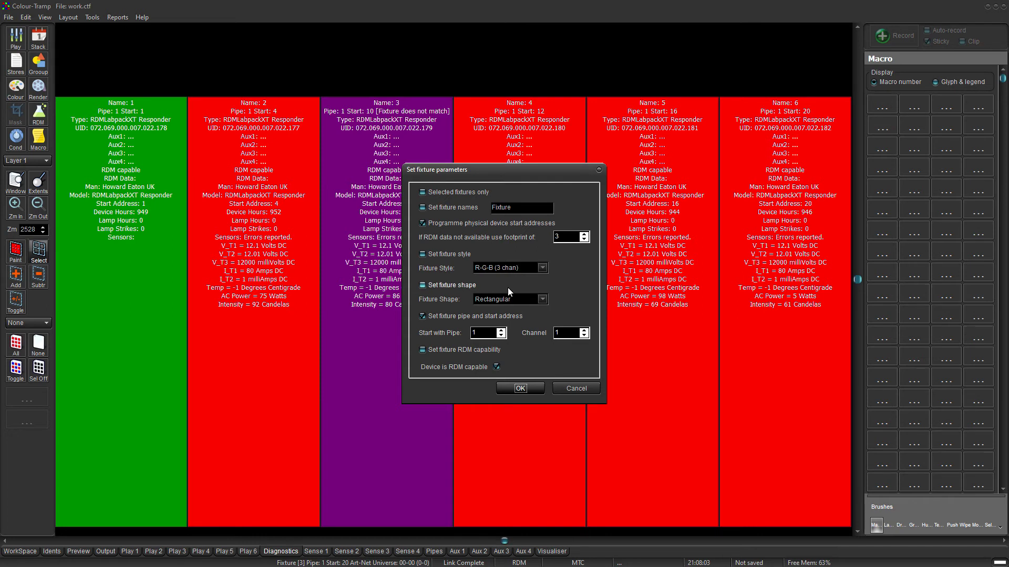
pyautogui.click(521, 388)
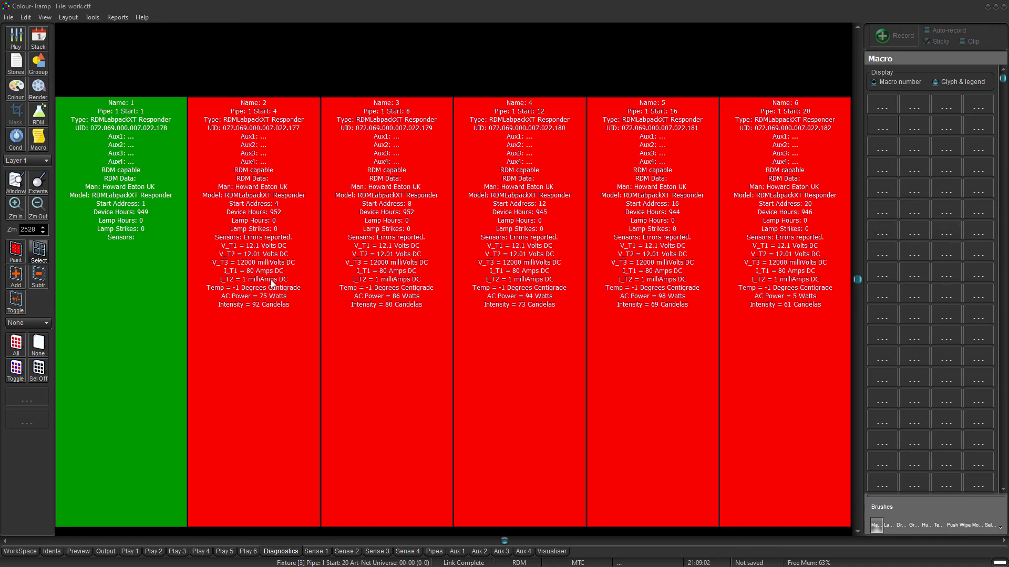
# Review the Internet > Outgoing Mail - SMTP settings in Preferences and confirm them with OK.
pyautogui.click(92, 18)
pyautogui.click(104, 44)
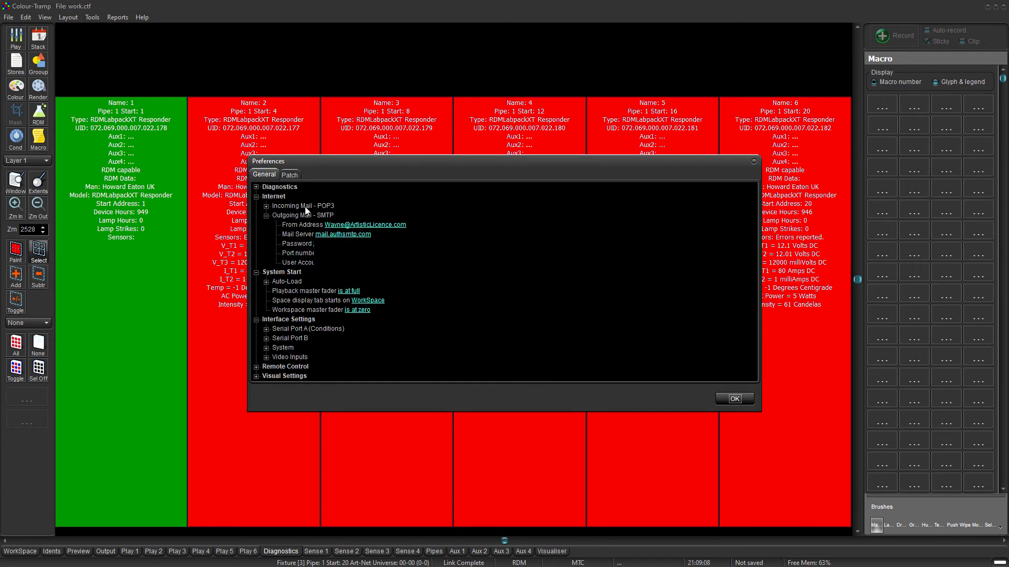
pyautogui.click(293, 216)
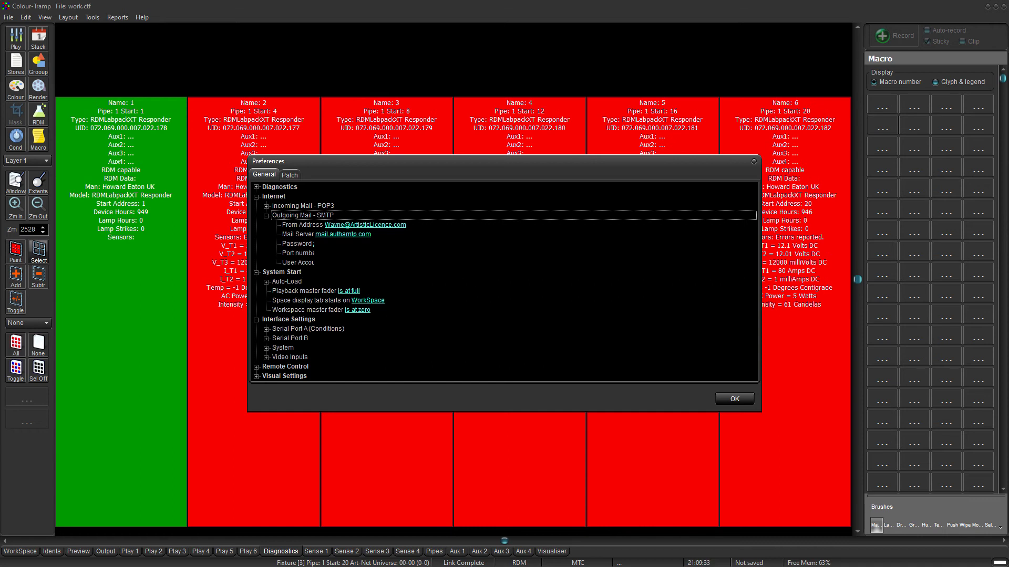
pyautogui.click(734, 399)
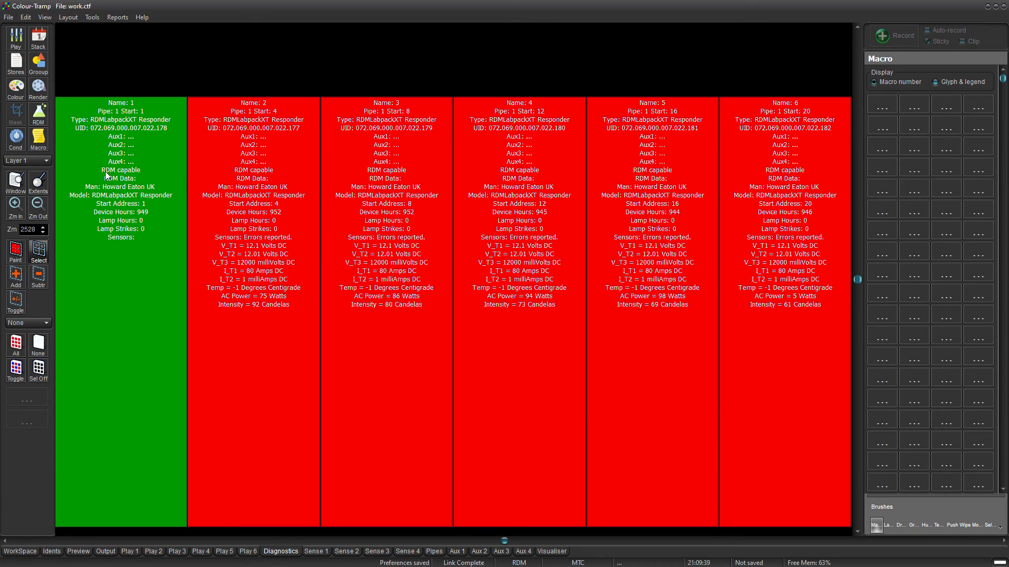
# In the Macro palette, start editing macro 1 and give it the legend Send Diagnostics.
pyautogui.click(38, 139)
pyautogui.moveTo(526, 307); pyautogui.dragTo(262, 70)
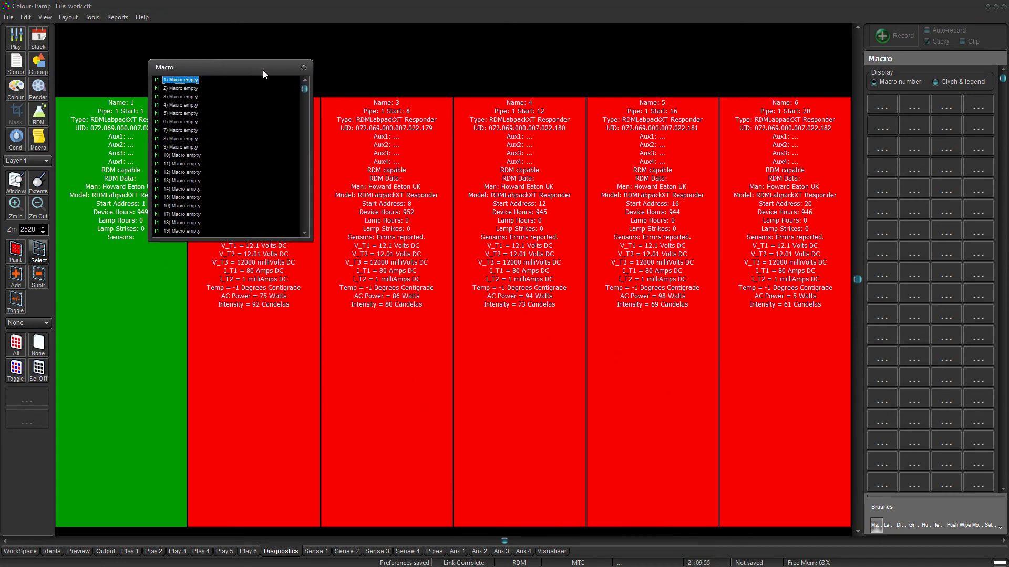
pyautogui.doubleClick(179, 81)
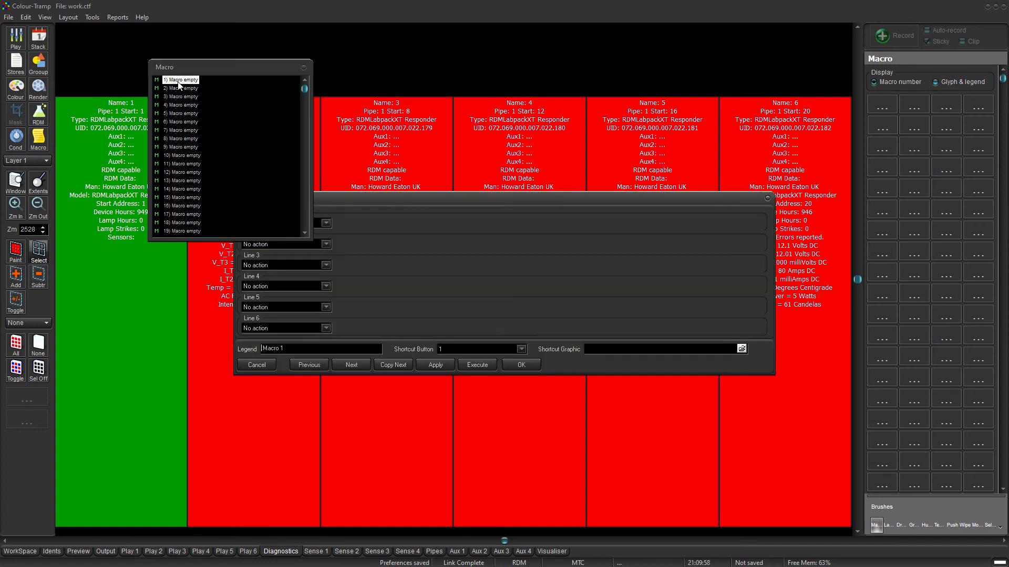
pyautogui.moveTo(377, 196); pyautogui.dragTo(484, 219)
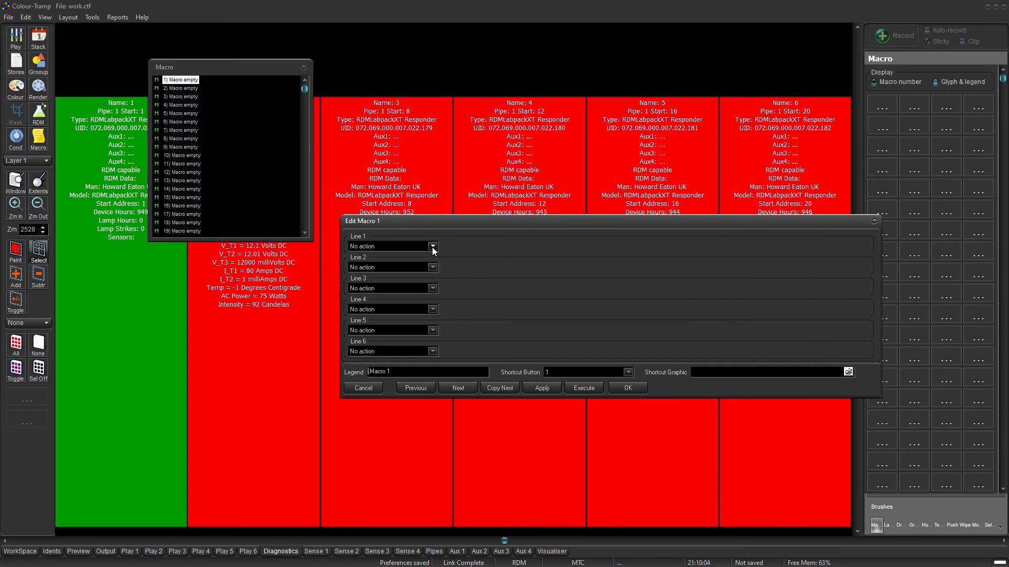
pyautogui.moveTo(413, 373); pyautogui.dragTo(345, 383)
pyautogui.write('Send Diagnostics')
# Set the macro's Line 1 action to Send RDM Diag Email.
pyautogui.click(432, 248)
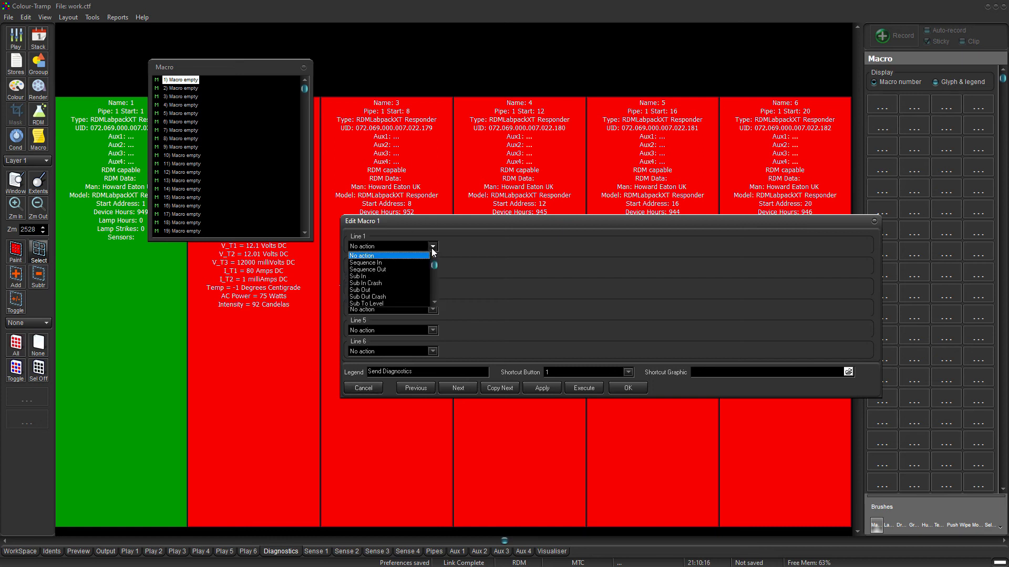
pyautogui.scroll(-3, 434, 285)
pyautogui.scroll(-3, 434, 285)
pyautogui.scroll(-4, 434, 285)
pyautogui.scroll(-5, 434, 286)
pyautogui.scroll(-4, 435, 286)
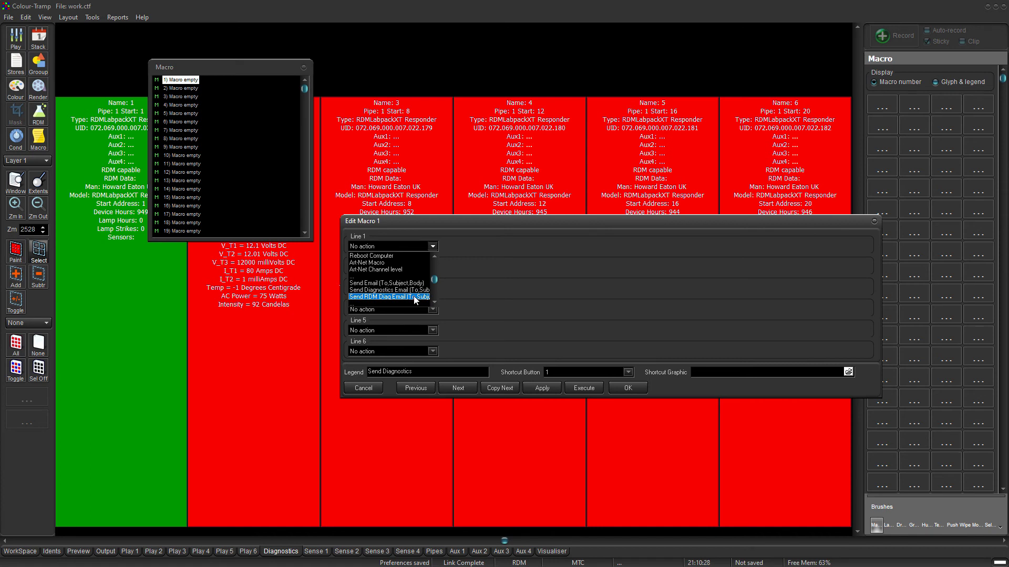
pyautogui.click(415, 297)
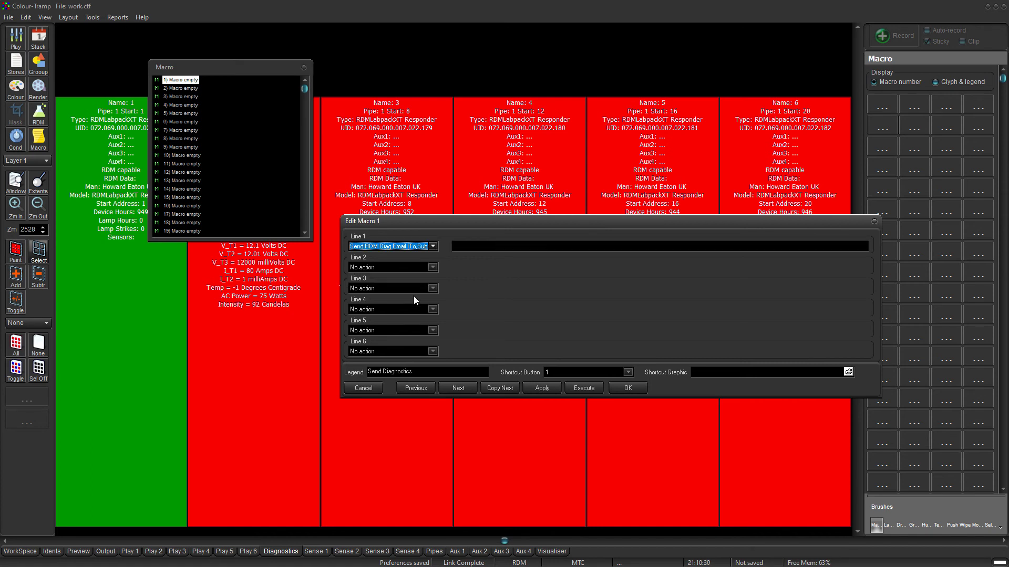
# Enter the recipient's e-mail address and subject 'RDM diag', save the macro, then execute it once.
pyautogui.click(463, 245)
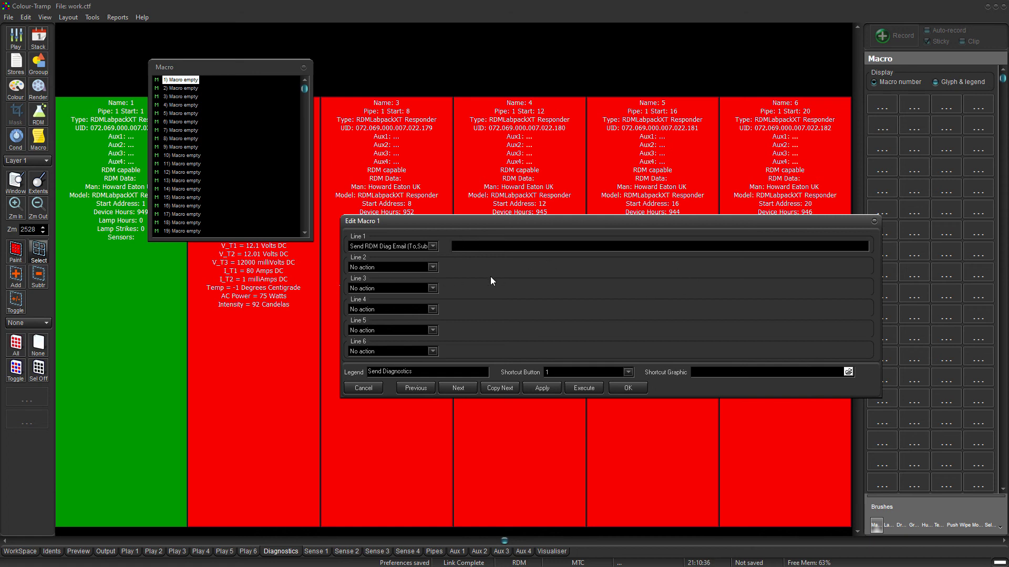
pyautogui.click(626, 388)
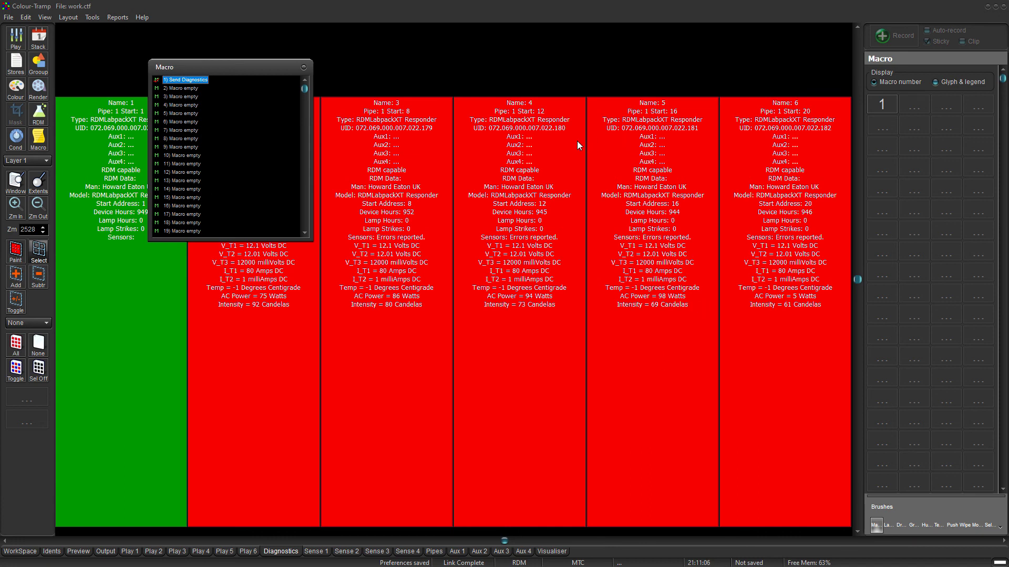
pyautogui.rightClick(198, 82)
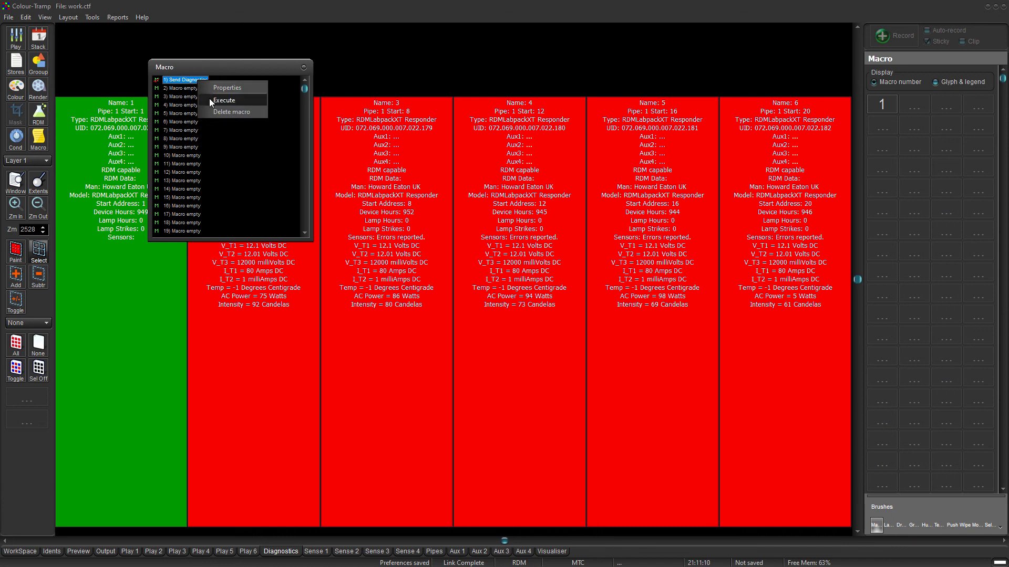
pyautogui.click(209, 100)
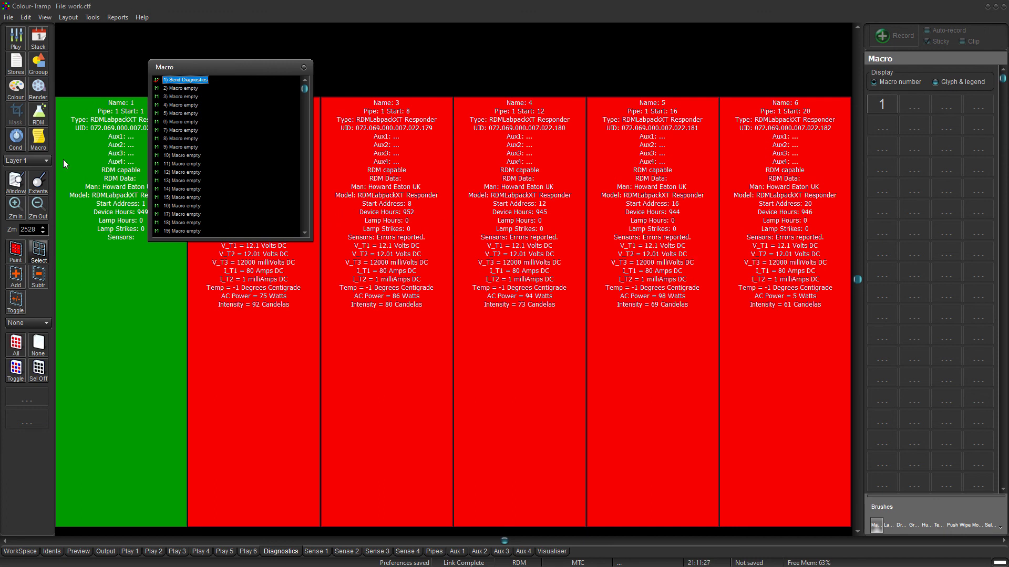
# Make condition 1 a Real Time condition named Daily diagnostics, linked to macro 1 Send Diagnostics.
pyautogui.click(16, 141)
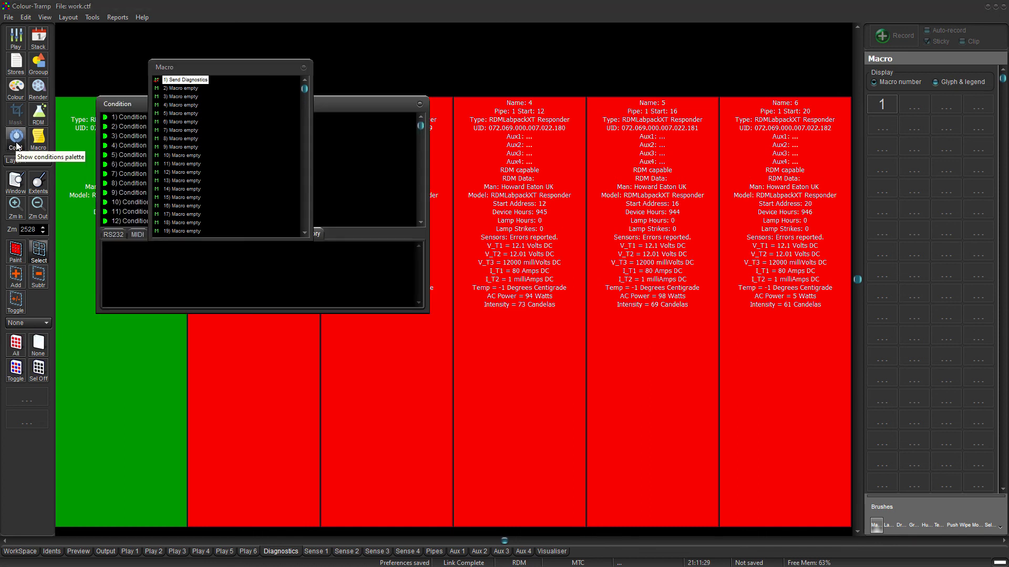
pyautogui.moveTo(350, 100); pyautogui.dragTo(784, 76)
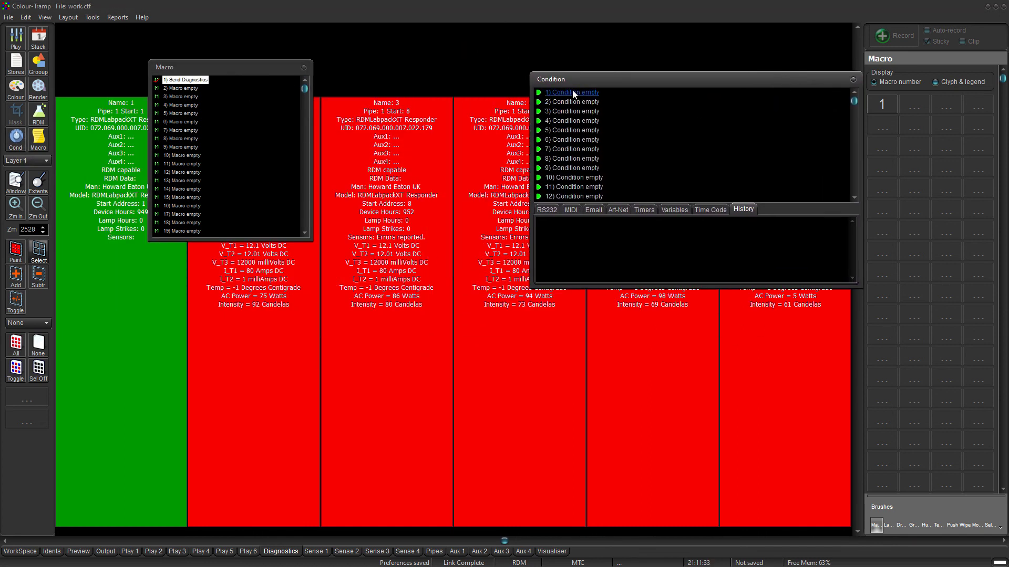
pyautogui.click(572, 92)
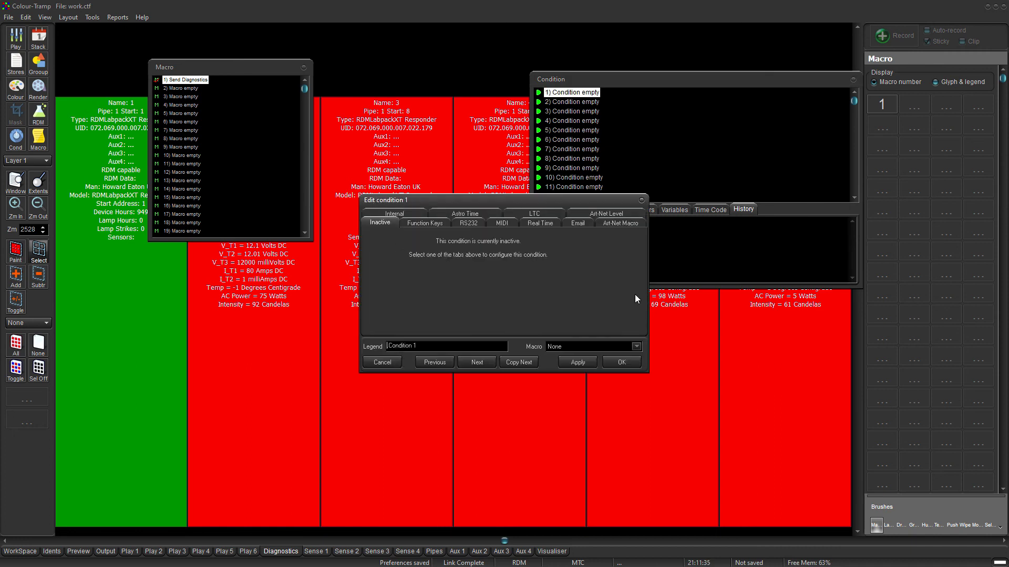
pyautogui.click(540, 223)
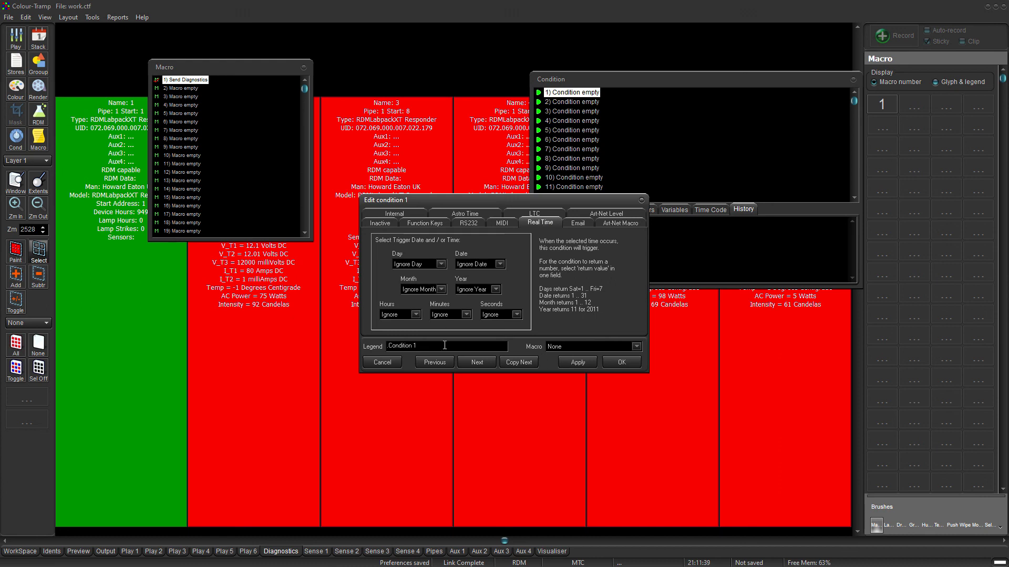
pyautogui.moveTo(444, 345); pyautogui.dragTo(336, 350)
pyautogui.write('Daily diagnostics')
pyautogui.click(635, 347)
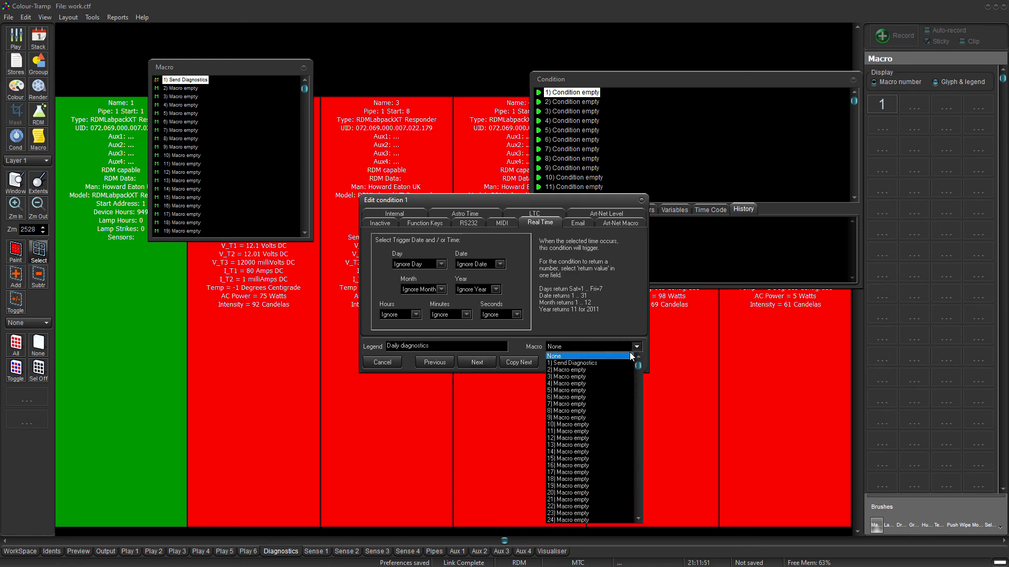
pyautogui.click(615, 362)
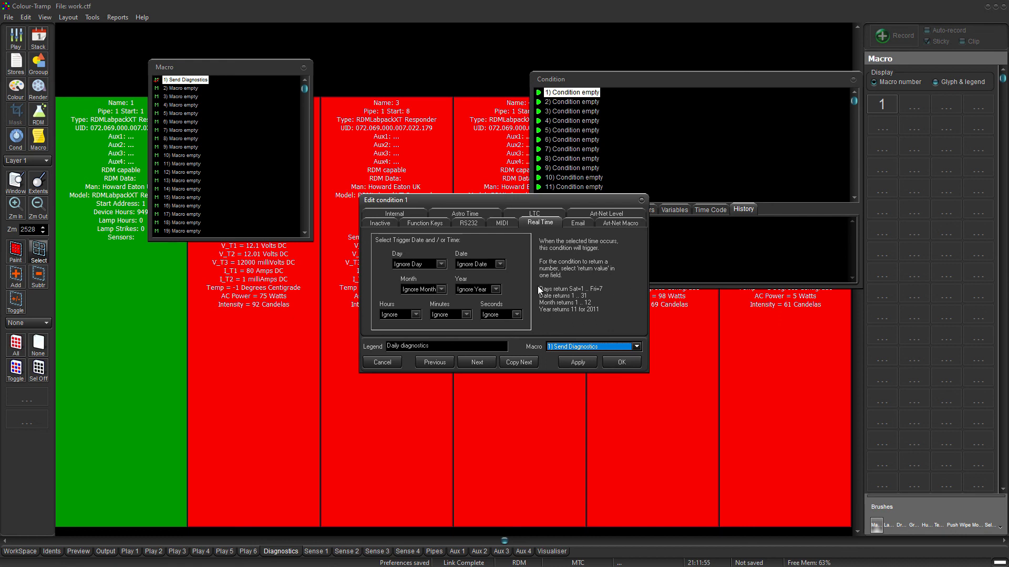
# Set the trigger time to 23:59:59 (hours 23, minutes 59, seconds 59) and apply it.
pyautogui.click(416, 315)
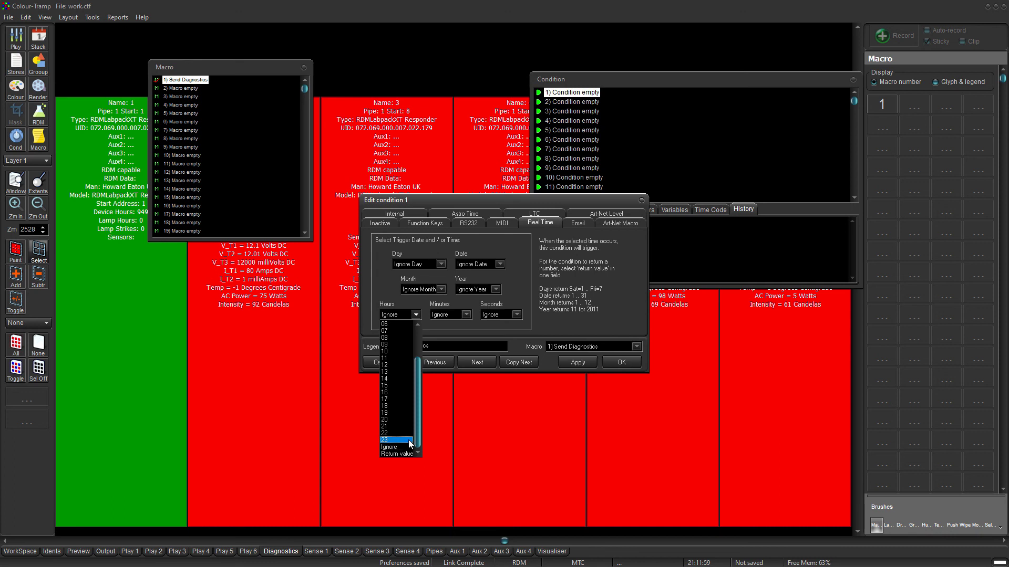
pyautogui.click(391, 441)
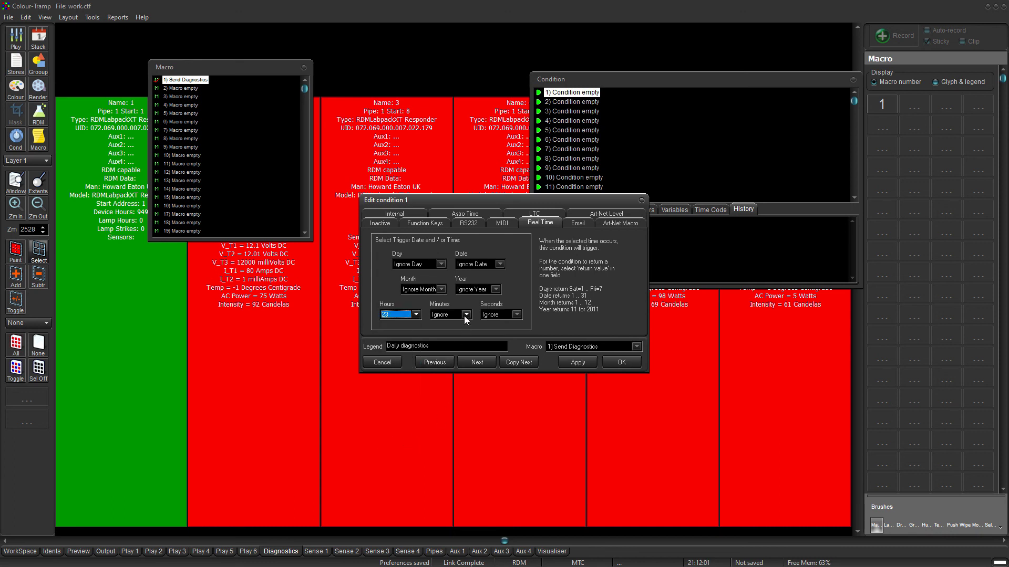
pyautogui.click(466, 315)
pyautogui.click(445, 440)
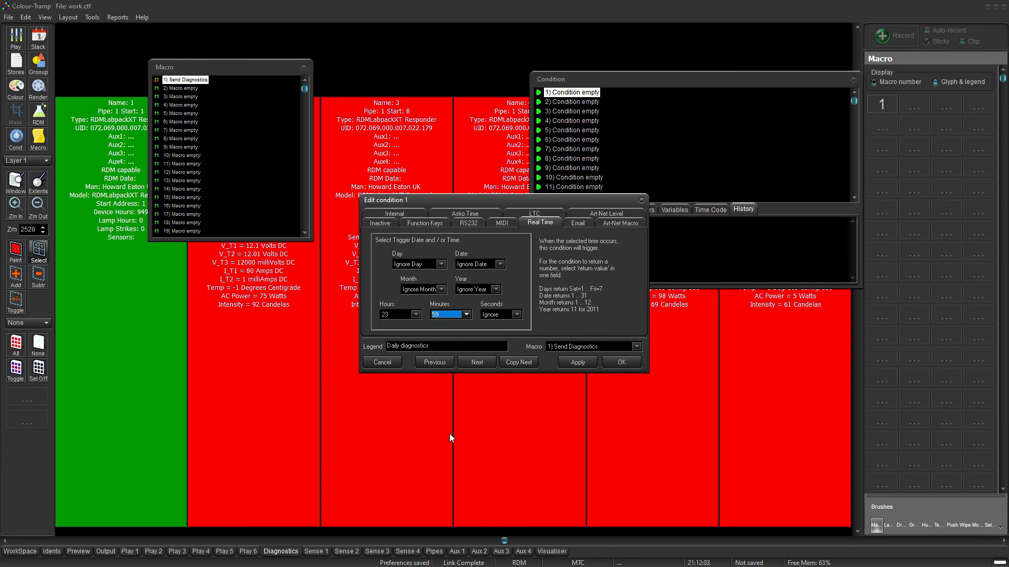
pyautogui.click(517, 316)
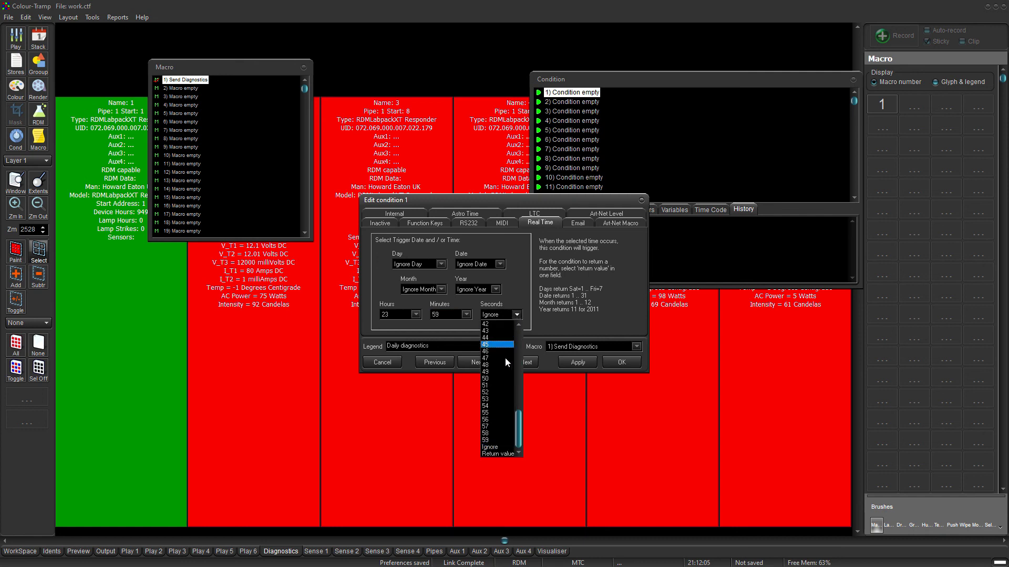
pyautogui.click(499, 441)
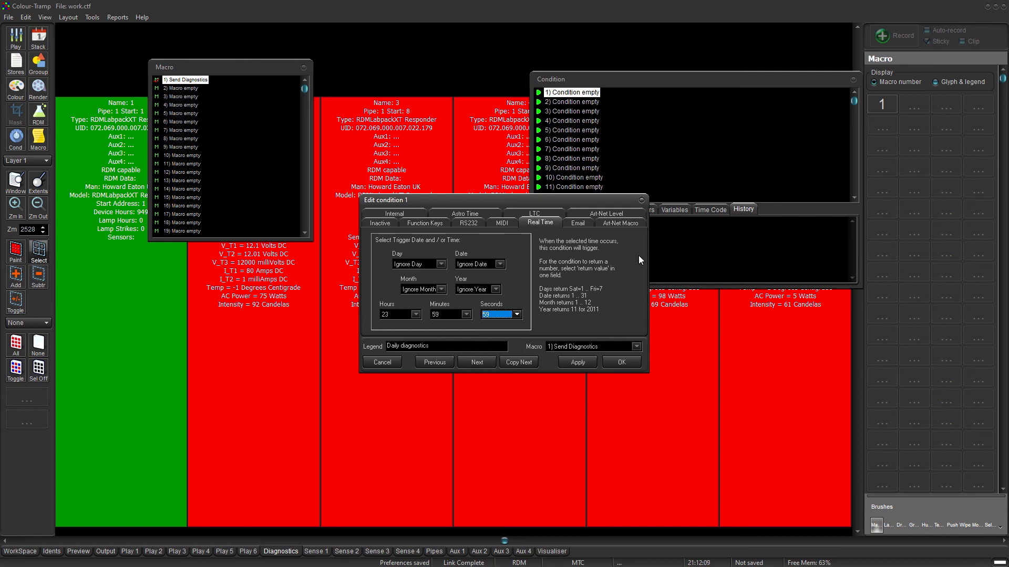
pyautogui.click(581, 366)
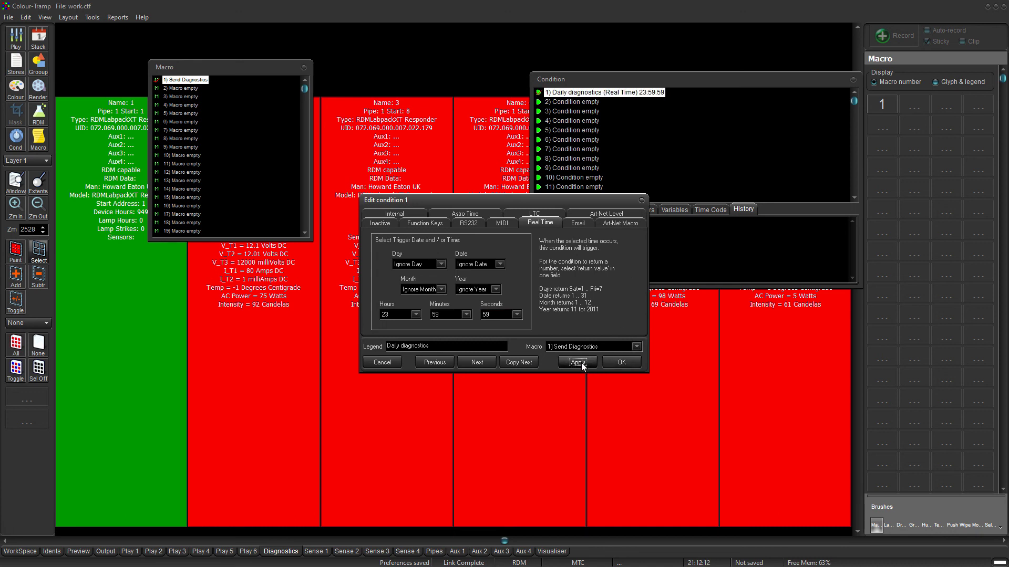
# Confirm the Edit condition dialog with OK, then close the Conditions and Macro palettes.
pyautogui.click(614, 363)
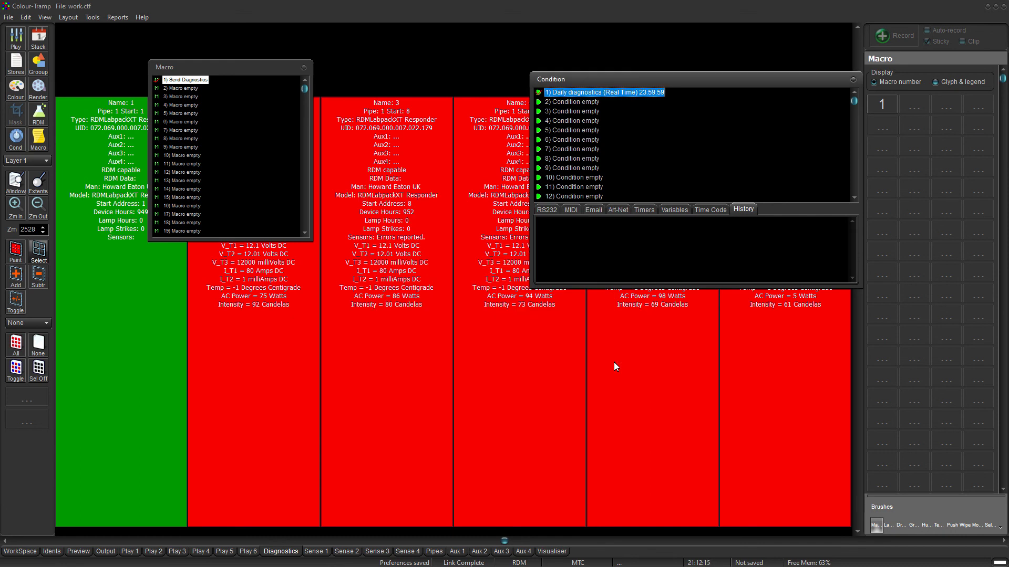
pyautogui.click(853, 80)
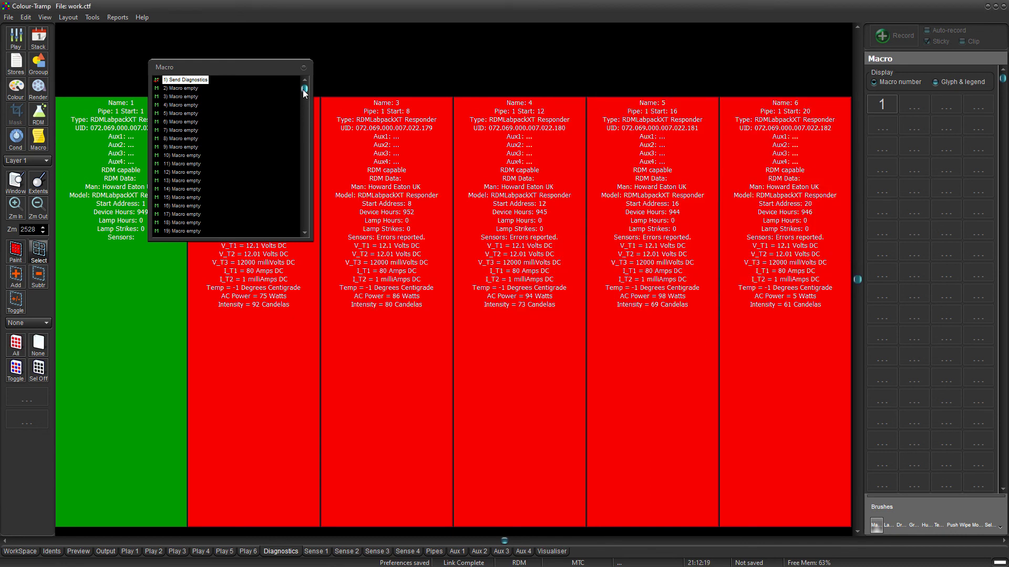
pyautogui.click(303, 68)
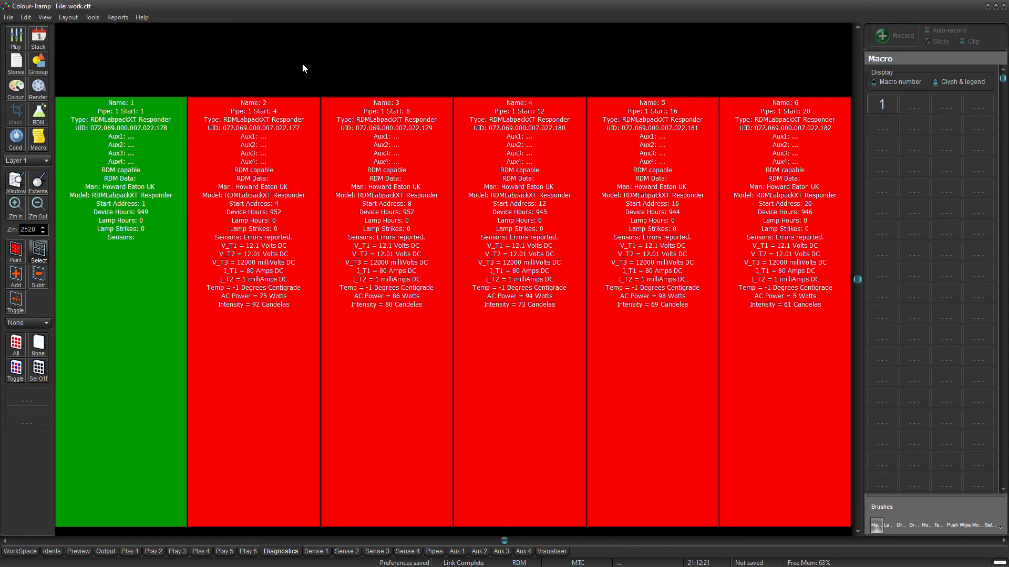